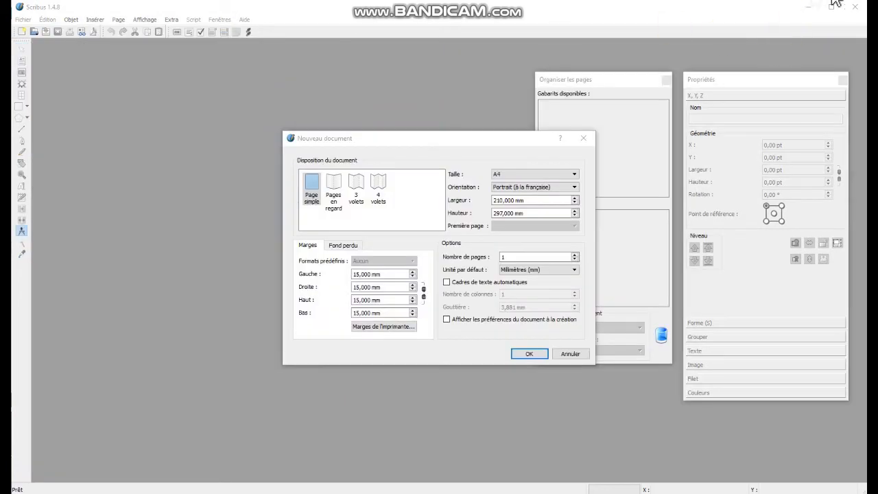
# Step: Set the new document's page size to 300 mm wide by 400 mm high
pyautogui.click(533, 201)
pyautogui.tripleClick(504, 196)
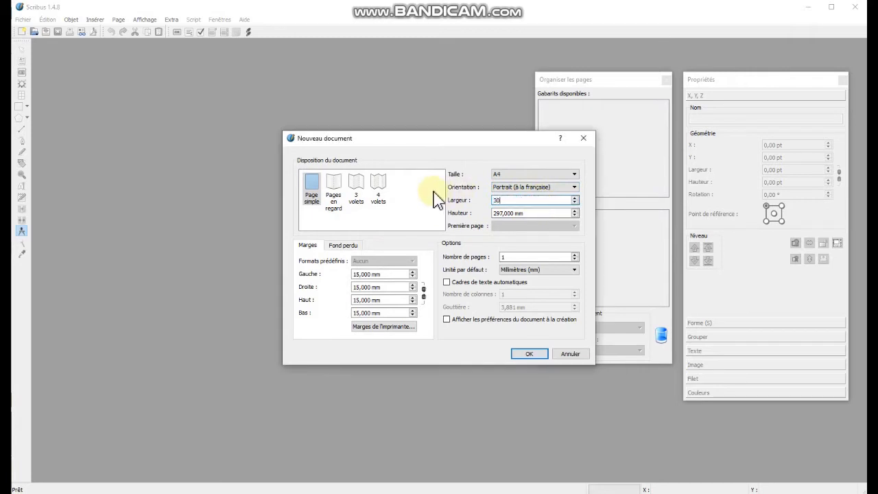
pyautogui.press('Tab')
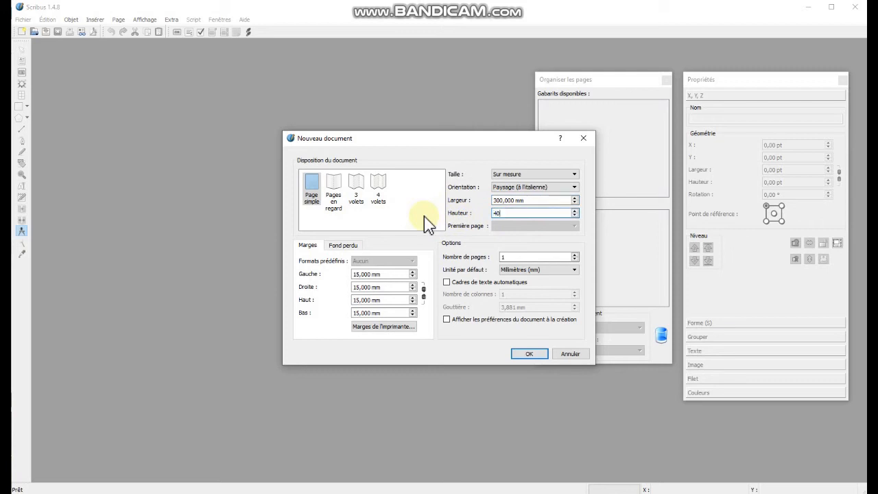
pyautogui.write('400')
# Step: Set the left margin to 5 mm and link all four margins so they share that value
pyautogui.click(394, 274)
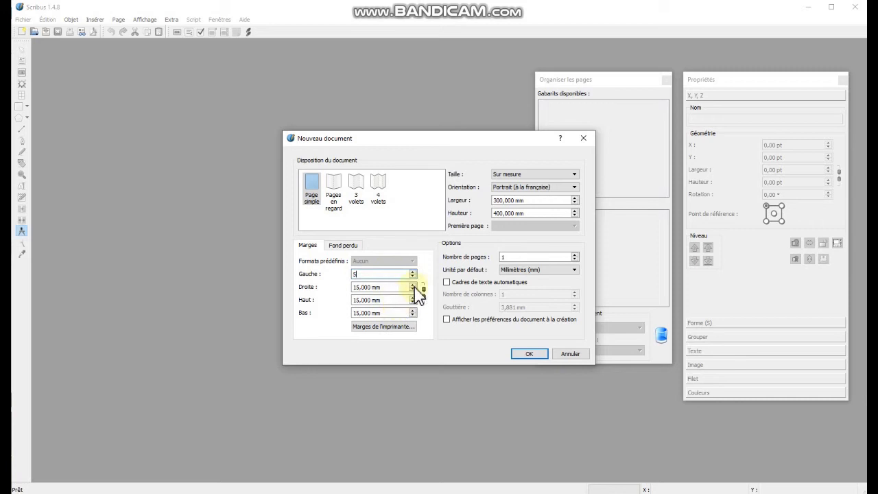
pyautogui.click(424, 294)
pyautogui.click(387, 284)
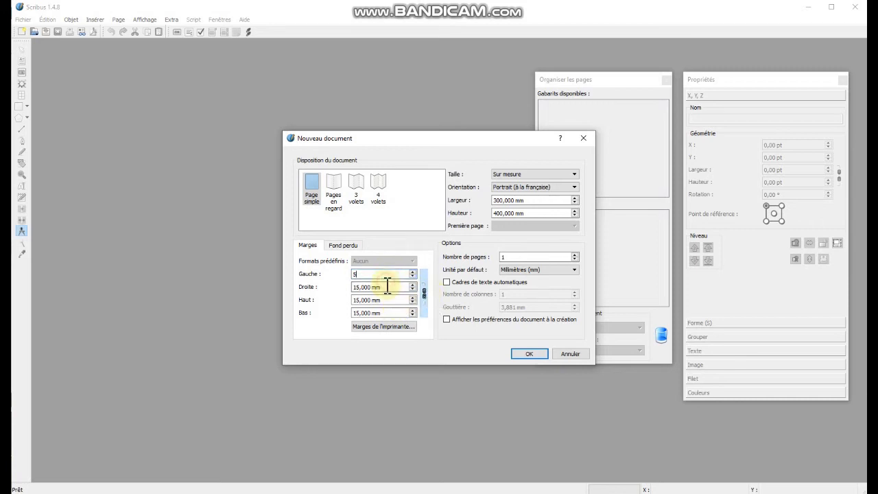
# Step: Set a linked bleed of 5 mm on all four sides and create the single-page document
pyautogui.click(344, 245)
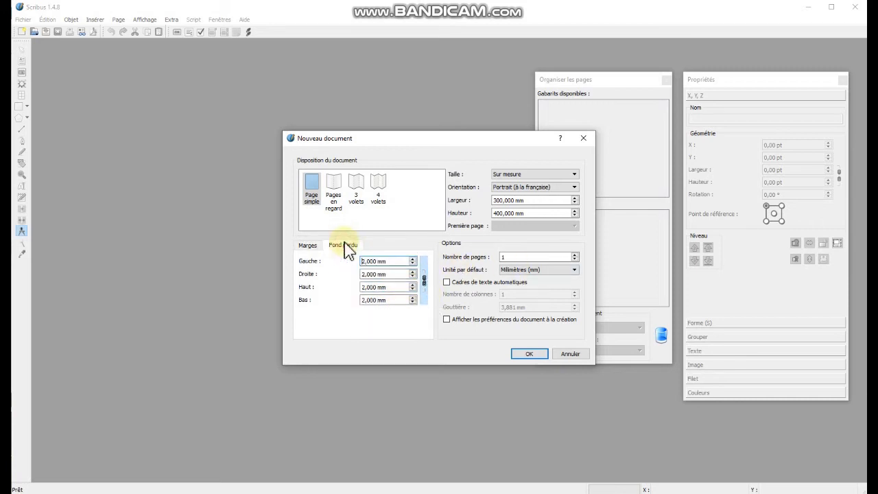
pyautogui.click(424, 280)
pyautogui.moveTo(394, 260); pyautogui.dragTo(233, 241)
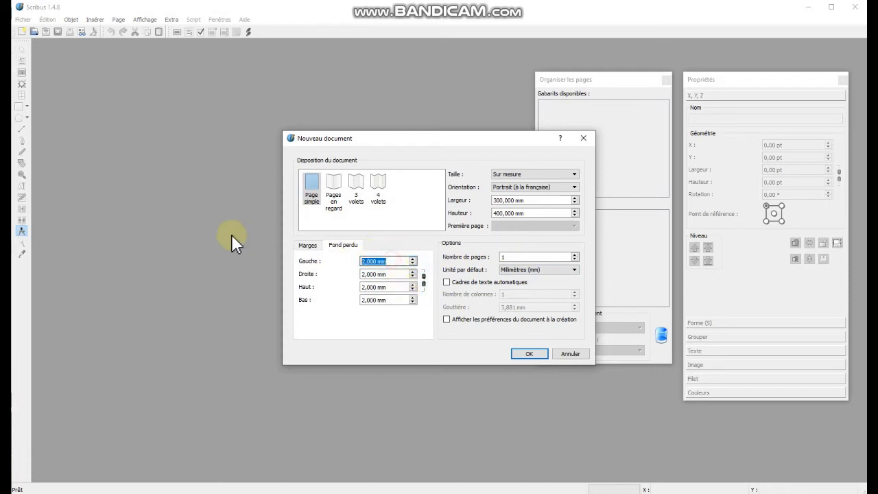
pyautogui.write('5')
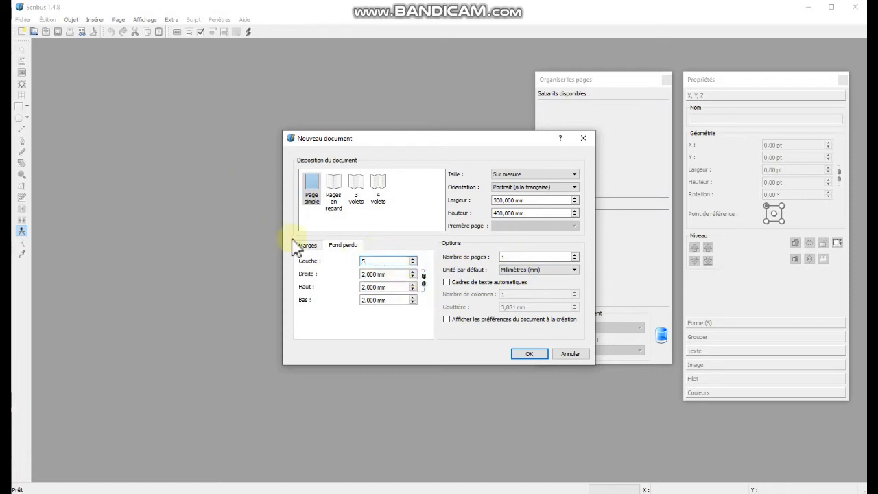
pyautogui.click(424, 280)
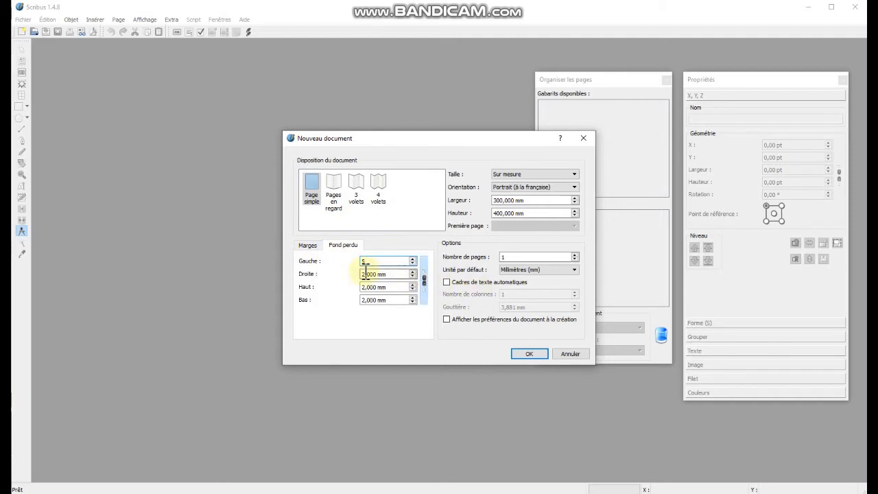
pyautogui.press('Tab')
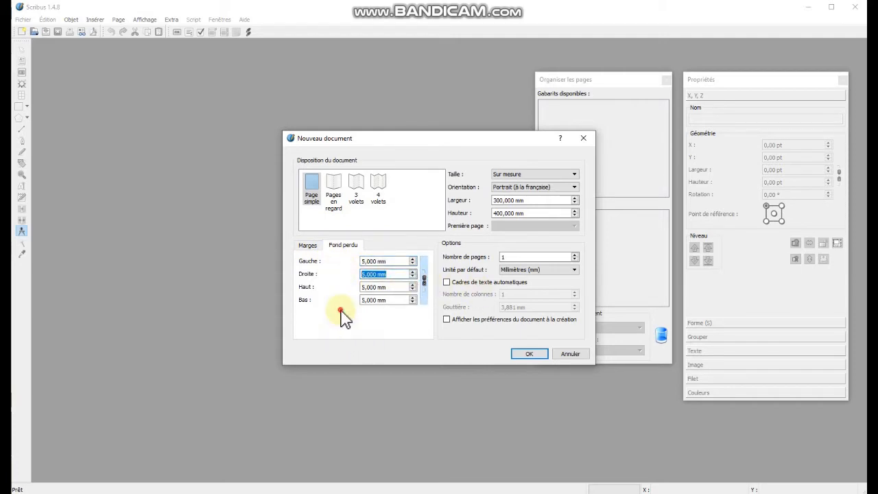
pyautogui.click(527, 354)
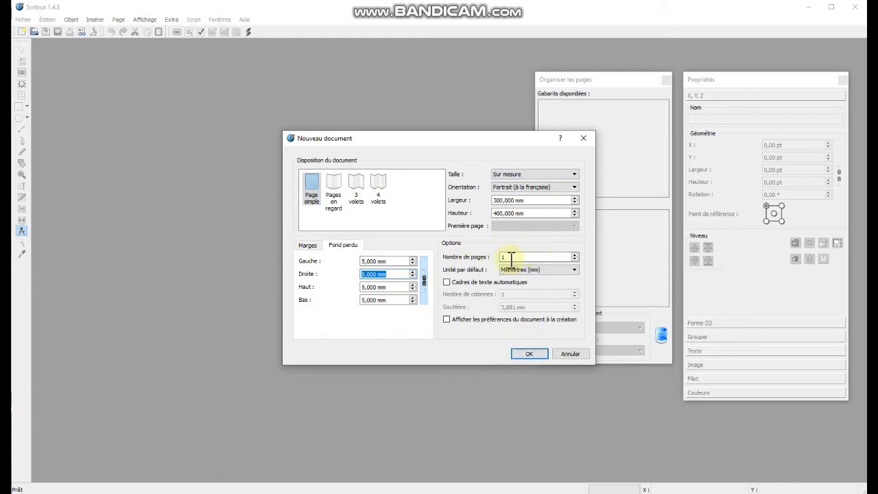
pyautogui.click(523, 354)
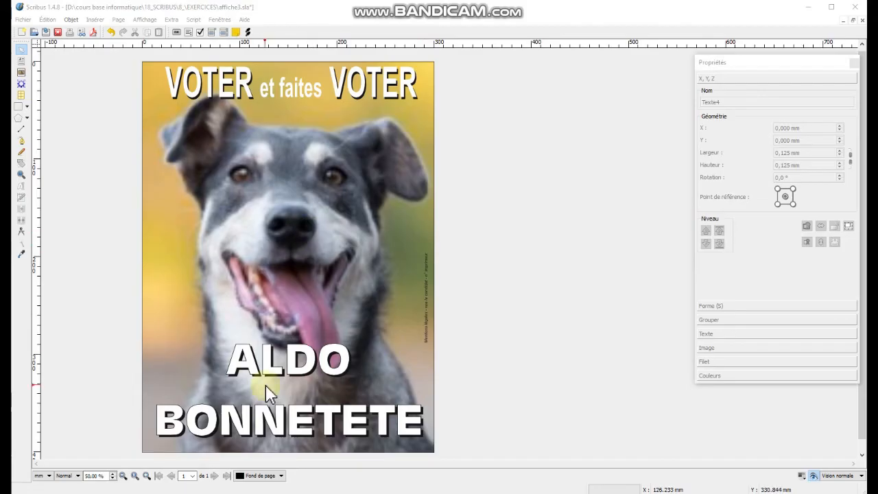
# Step: Delete the dog background image and the text frame with the candidate's name from the poster
pyautogui.click(285, 272)
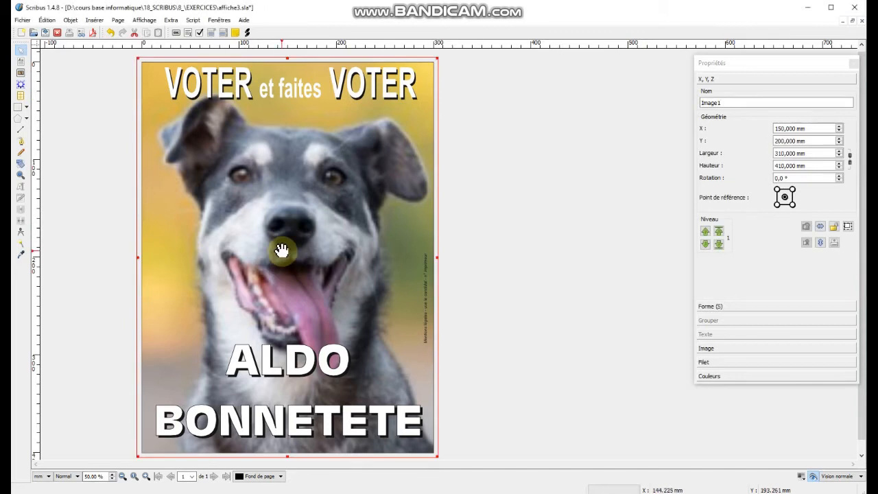
pyautogui.press('Delete')
pyautogui.click(279, 367)
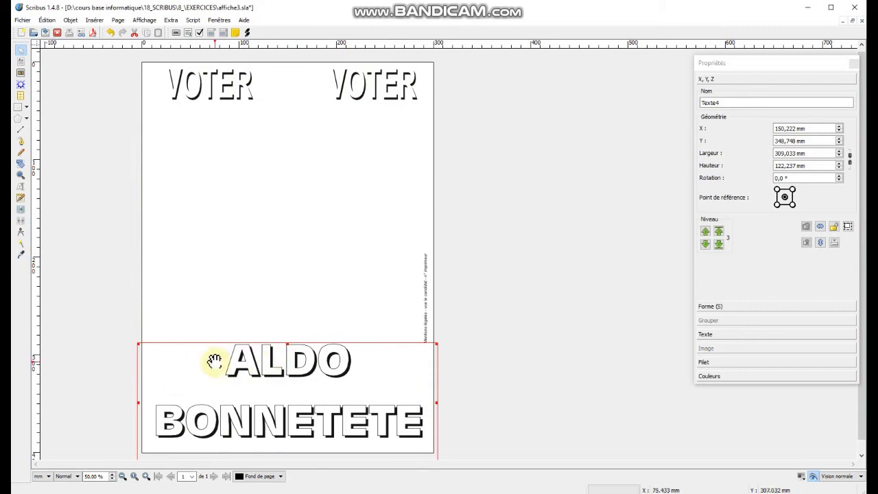
pyautogui.click(203, 153)
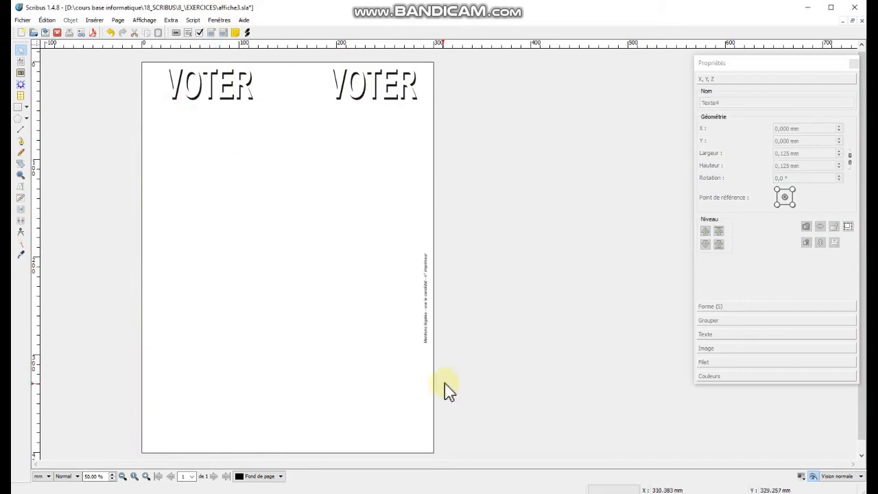
pyautogui.press('Delete')
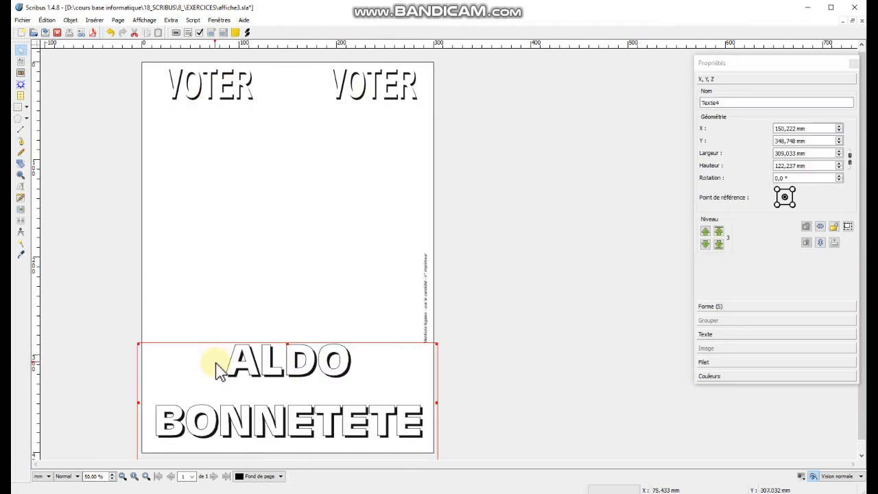
pyautogui.press('Delete')
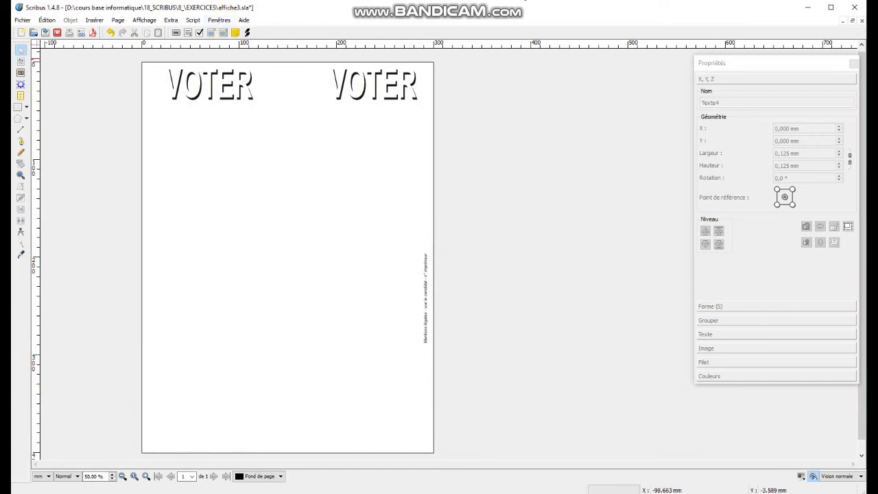
# Step: Convert the stripped-down poster page into a master page named Affiche1
pyautogui.click(118, 22)
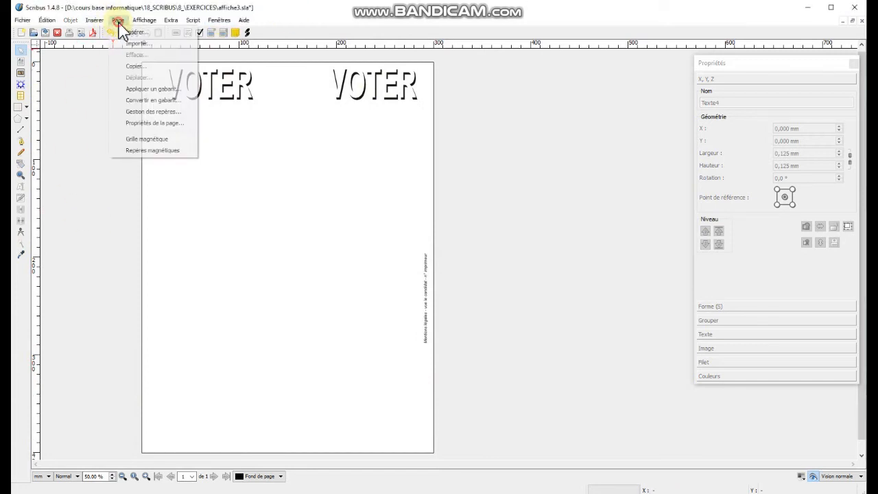
pyautogui.click(151, 100)
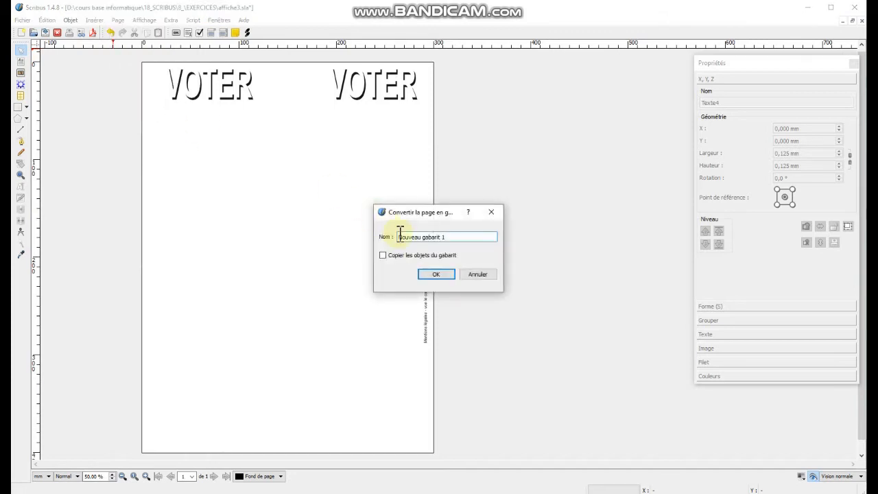
pyautogui.moveTo(445, 234); pyautogui.dragTo(357, 231)
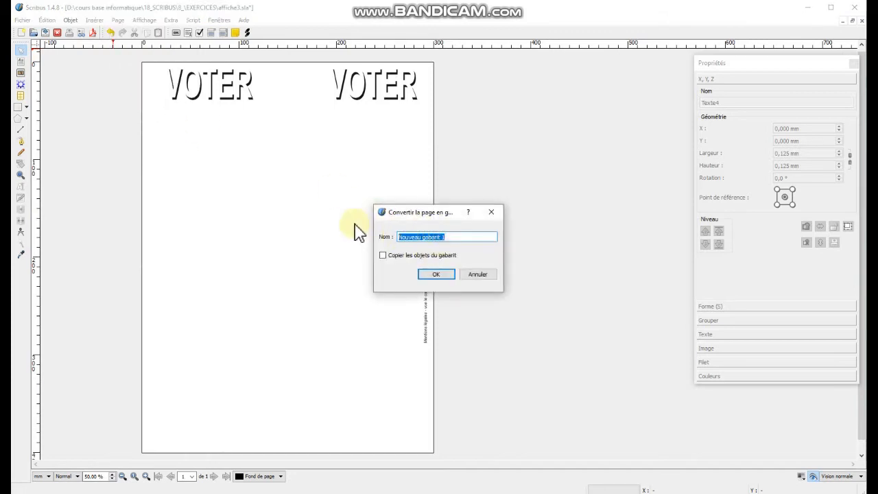
pyautogui.write('Affiche 1')
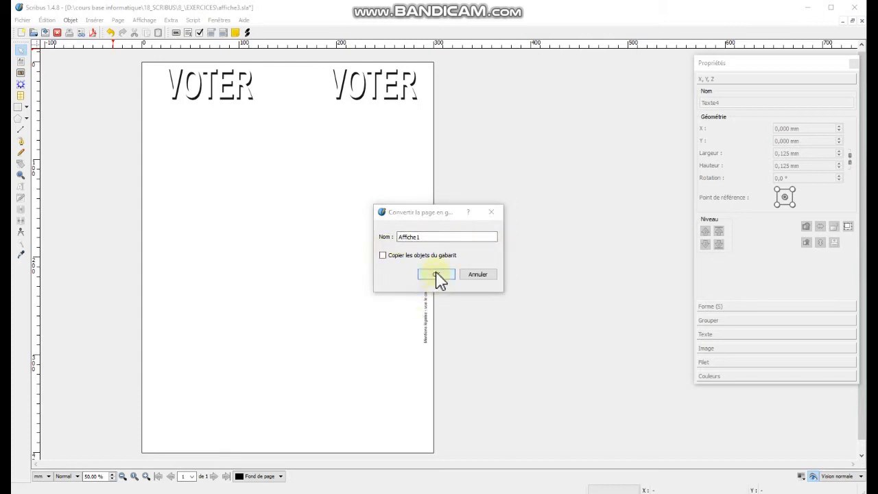
pyautogui.click(382, 255)
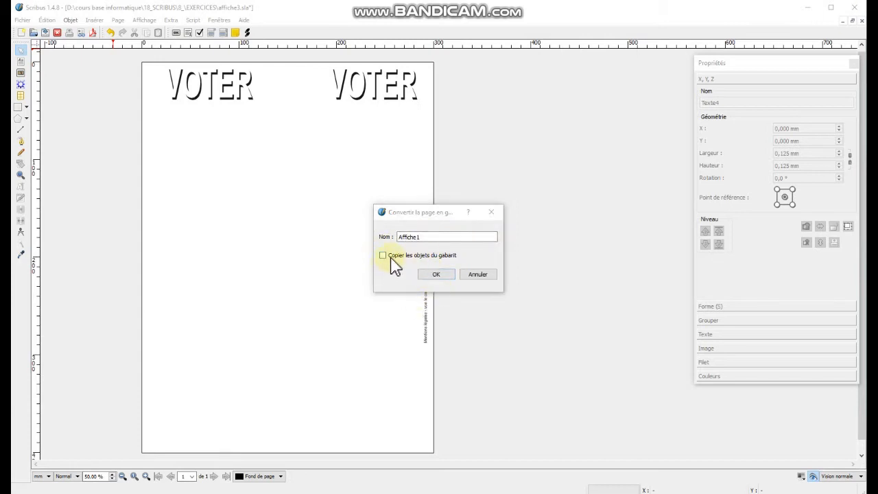
pyautogui.click(436, 274)
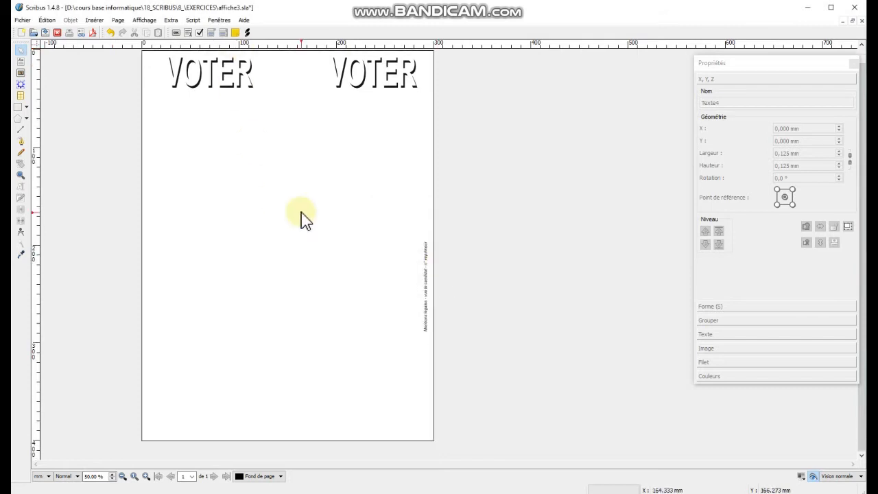
# Step: Insert 4 pages at the end of the document based on the Affiche1 master page, and look through them
pyautogui.click(118, 21)
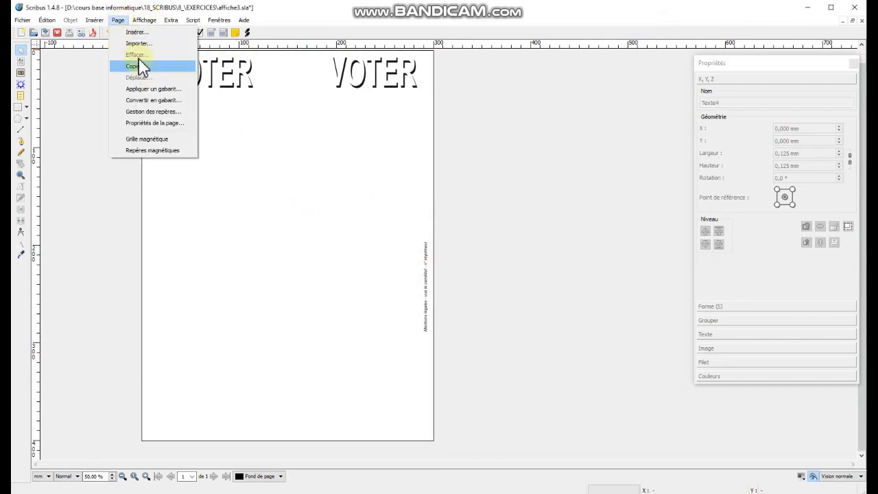
pyautogui.click(137, 33)
pyautogui.click(418, 195)
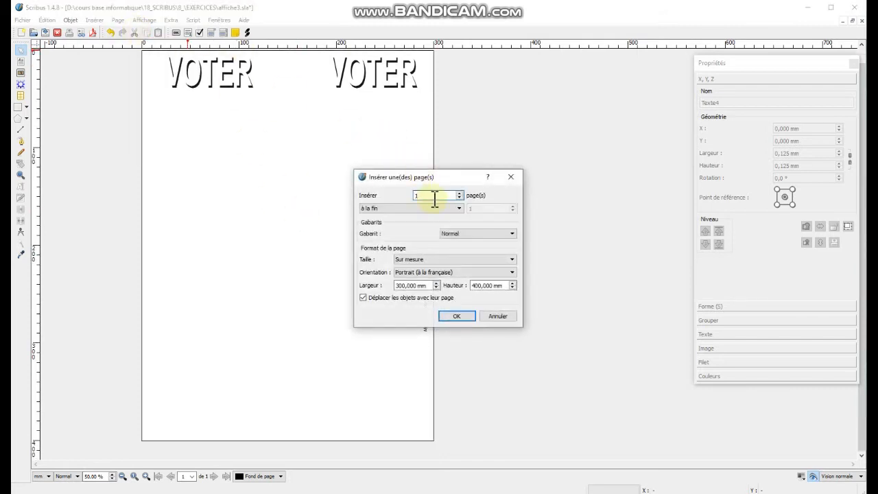
pyautogui.doubleClick(430, 195)
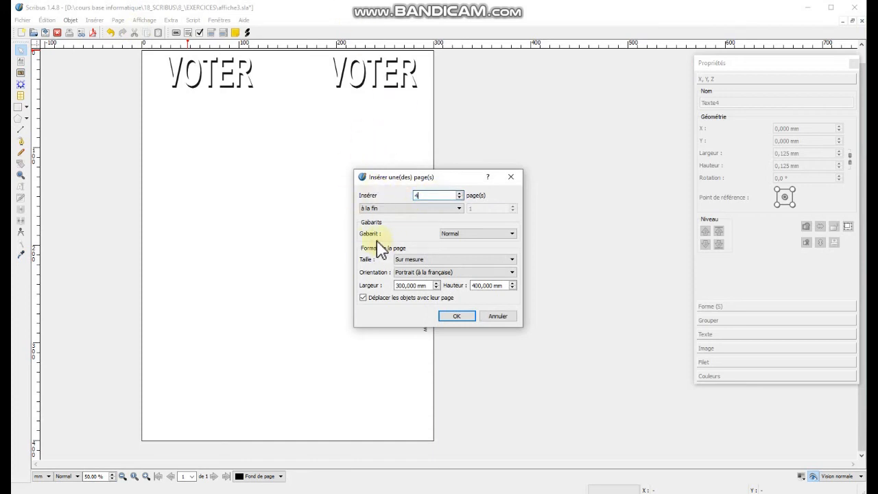
pyautogui.click(457, 234)
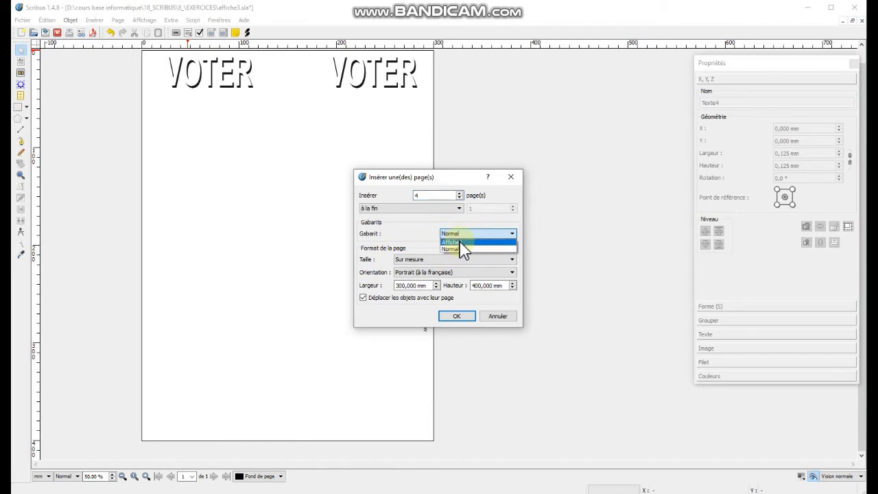
pyautogui.click(460, 242)
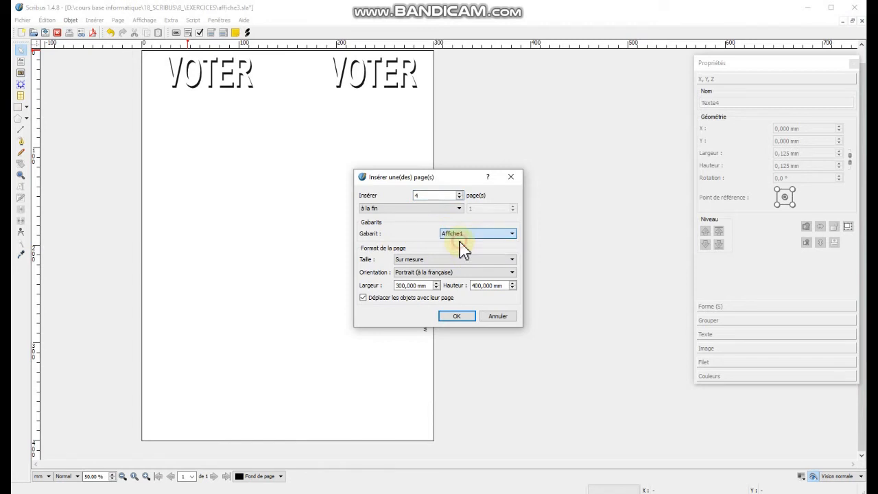
pyautogui.click(459, 317)
pyautogui.scroll(-8, 494, 249)
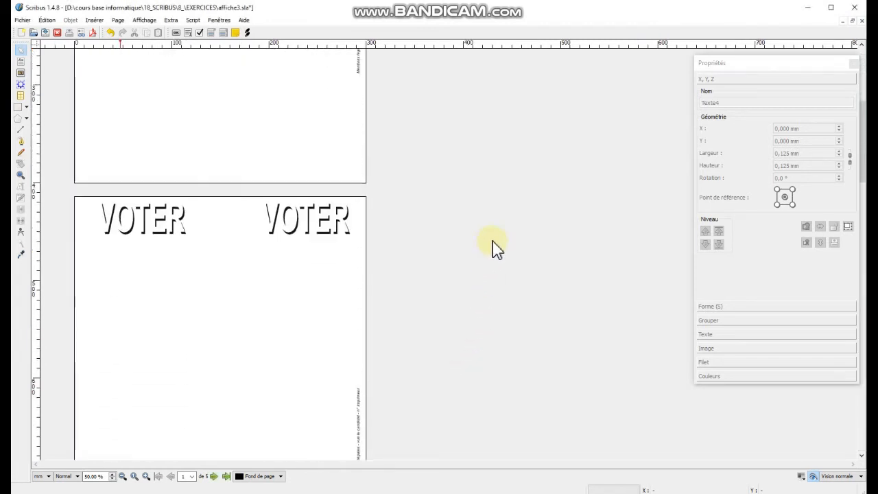
pyautogui.scroll(-10, 497, 249)
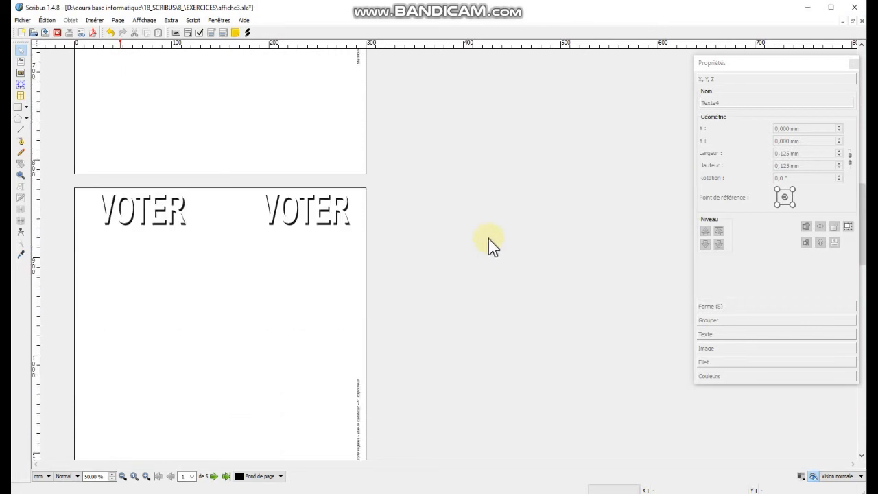
pyautogui.scroll(-10, 484, 244)
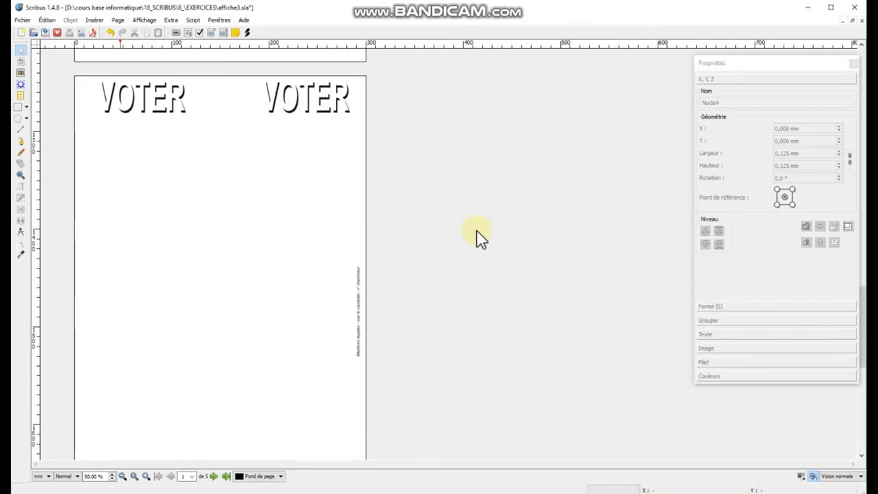
pyautogui.scroll(-10, 472, 233)
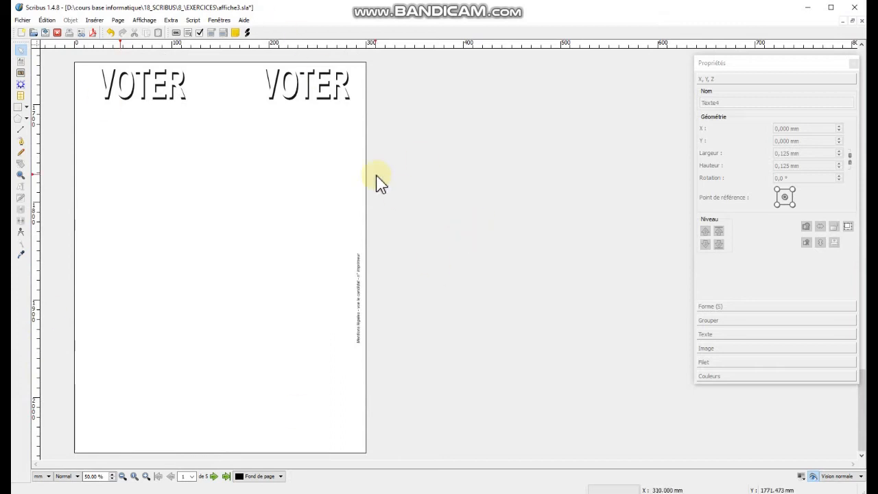
# Step: Draw an image frame about 326 × 420 mm over the whole first page and import the smiling grey-and-white dog photo into it
pyautogui.press('i')
pyautogui.scroll(-1, 432, 333)
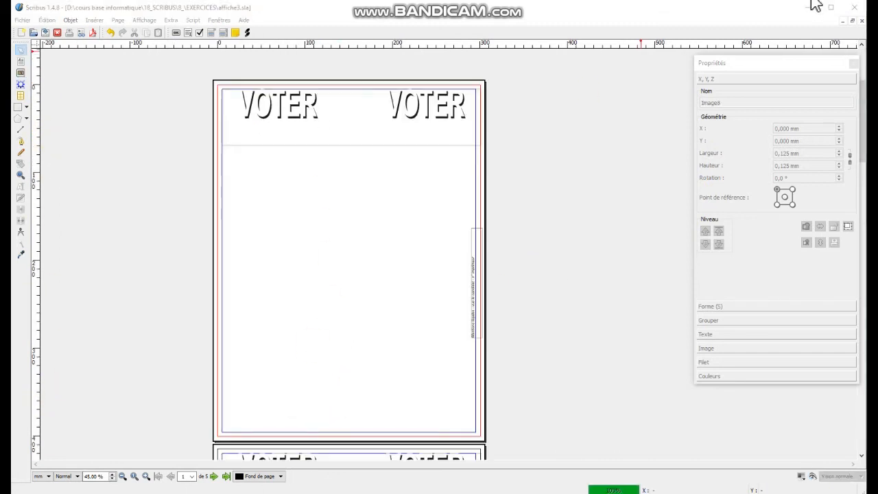
pyautogui.click(22, 75)
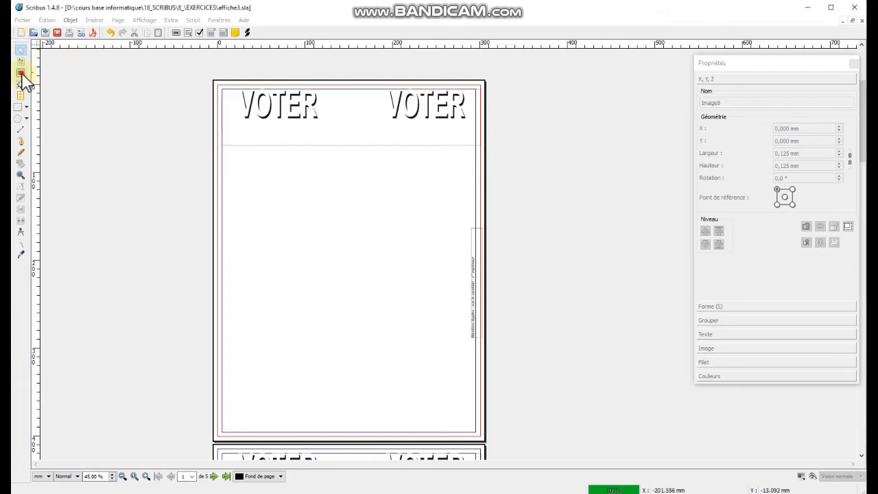
pyautogui.moveTo(207, 74); pyautogui.dragTo(491, 441)
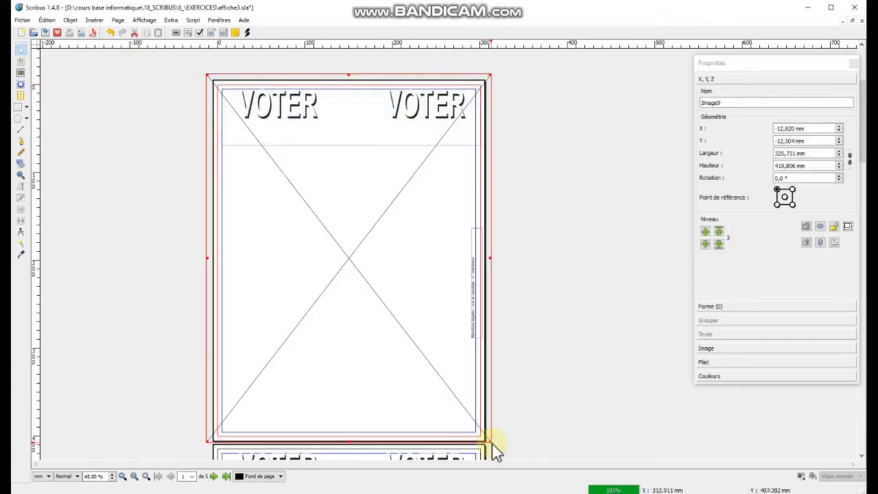
pyautogui.rightClick(336, 263)
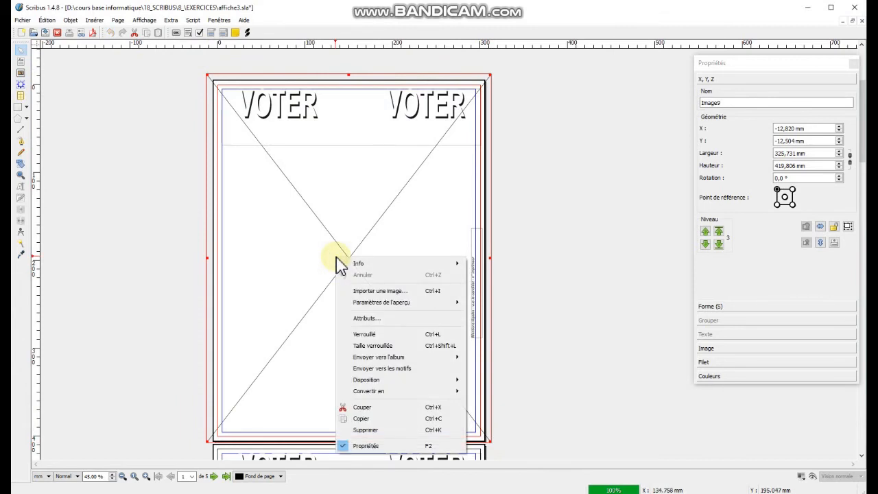
pyautogui.click(376, 291)
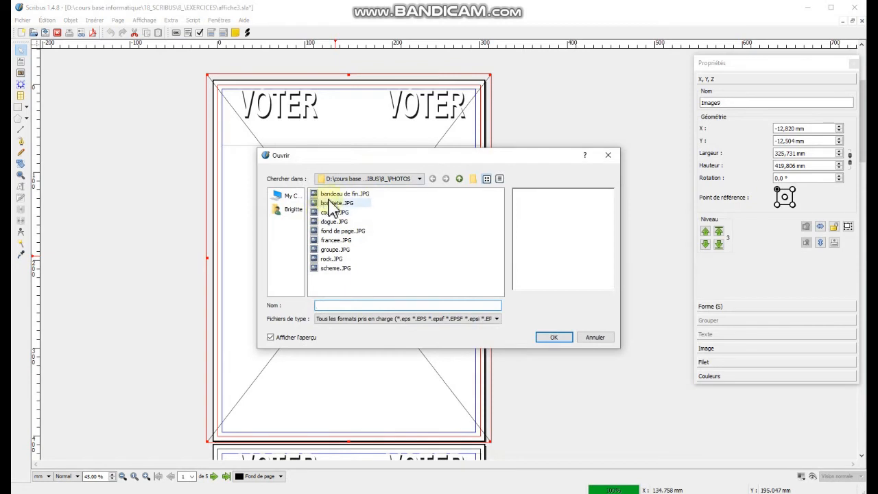
pyautogui.click(329, 203)
pyautogui.click(561, 336)
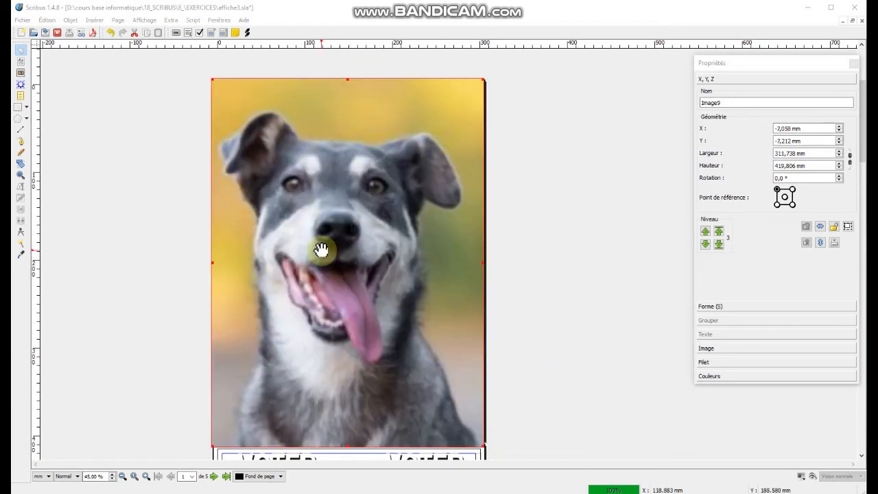
# Step: Fit the dog image to the bleed: X and Y at -5 mm, width 310 mm and height 410 mm
pyautogui.click(777, 189)
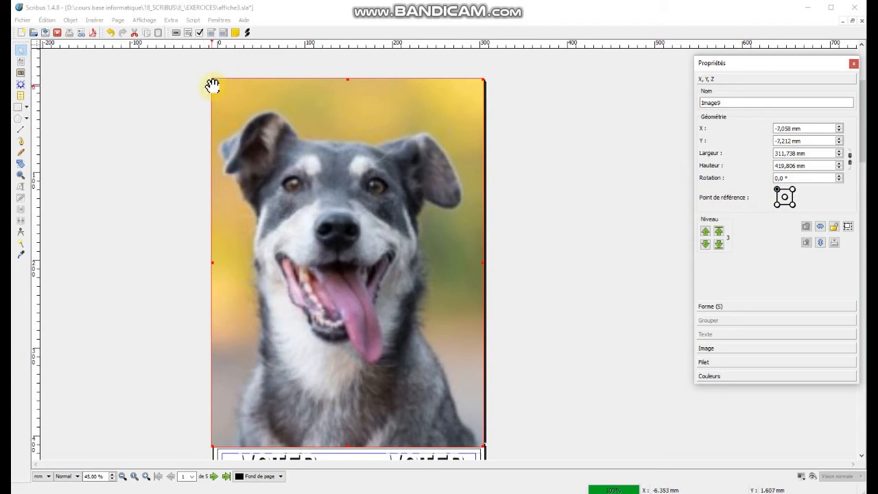
pyautogui.click(797, 126)
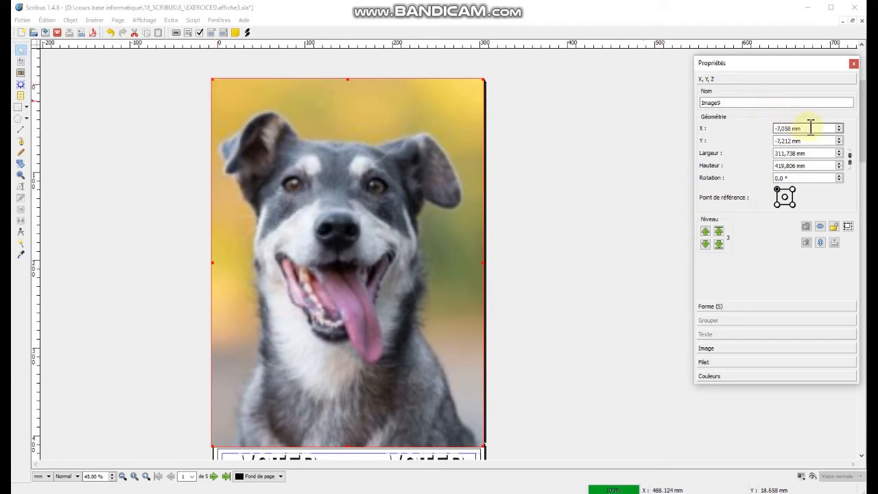
pyautogui.write('-5')
pyautogui.press('Tab')
pyautogui.write('-5')
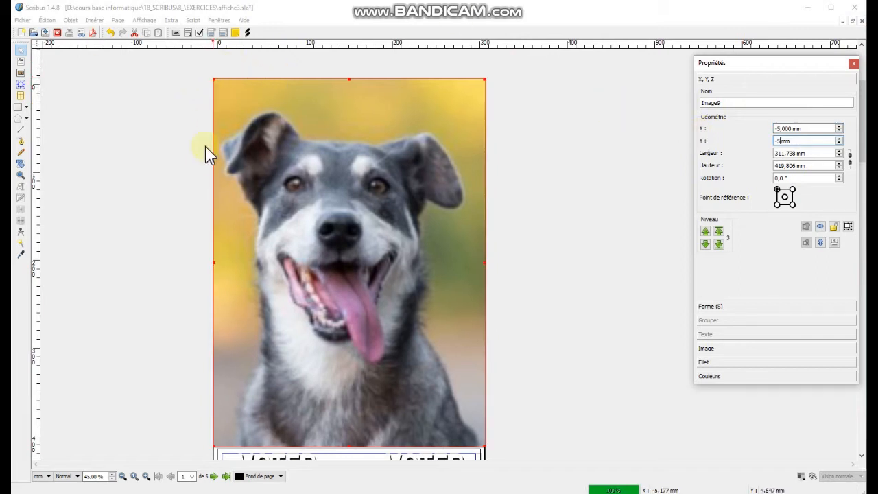
pyautogui.click(816, 153)
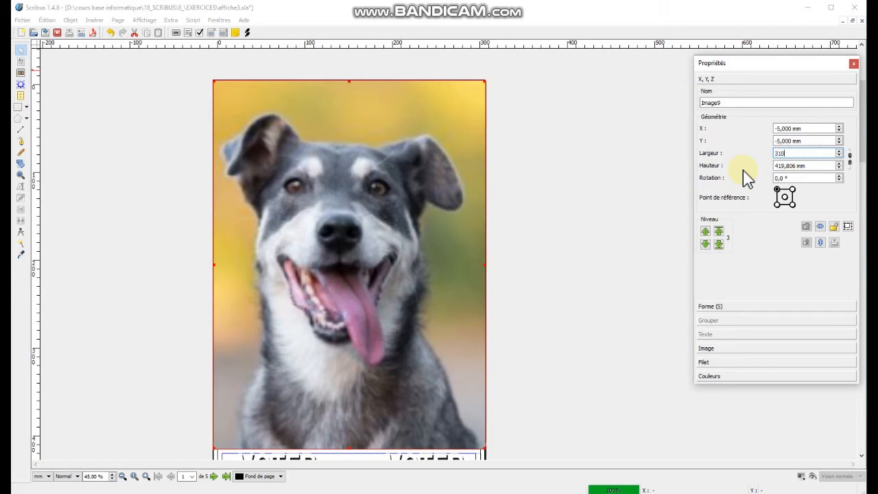
pyautogui.press('Tab')
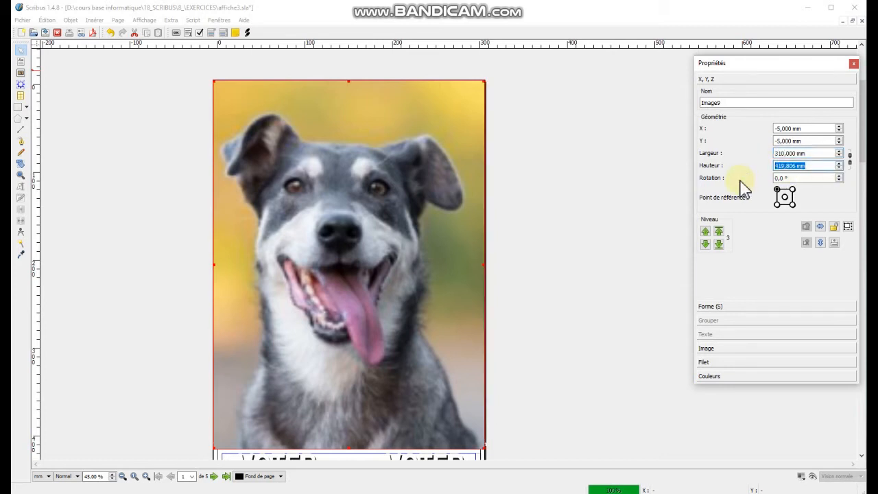
pyautogui.write('410')
pyautogui.press('Return')
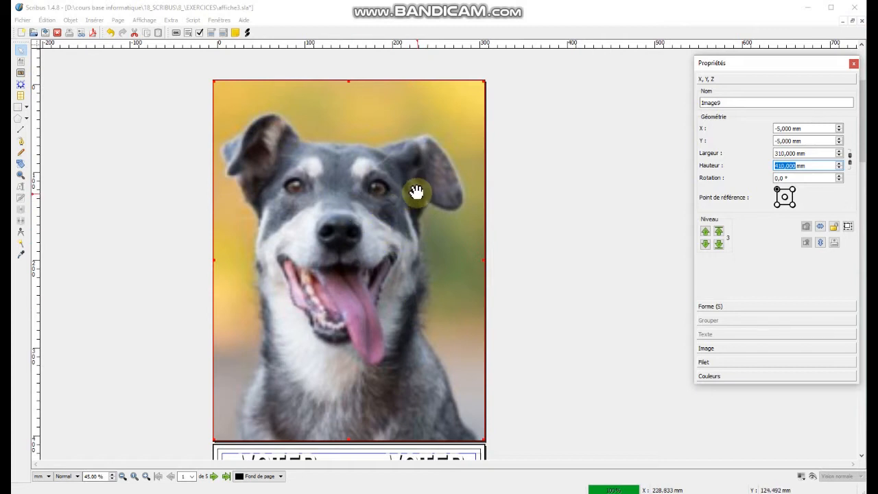
# Step: Lower the dog image to level 1, behind the VOTER heading and the vertical legal notice
pyautogui.scroll(-1, 414, 192)
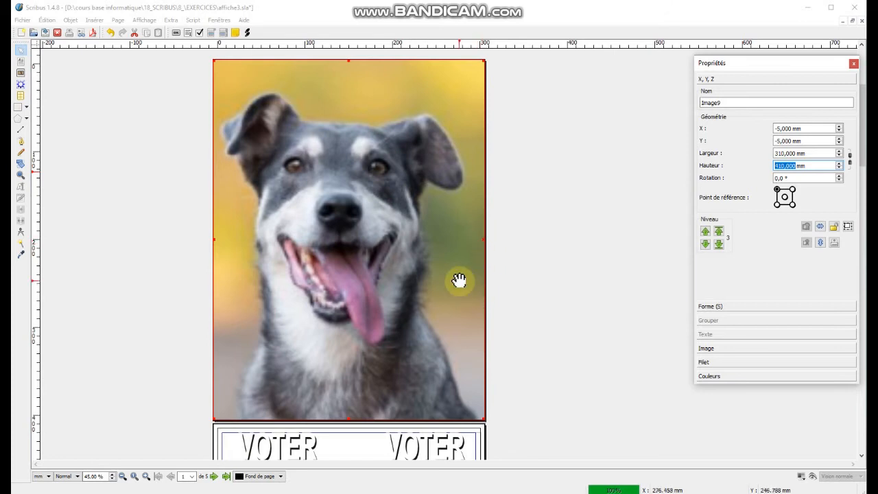
pyautogui.click(705, 231)
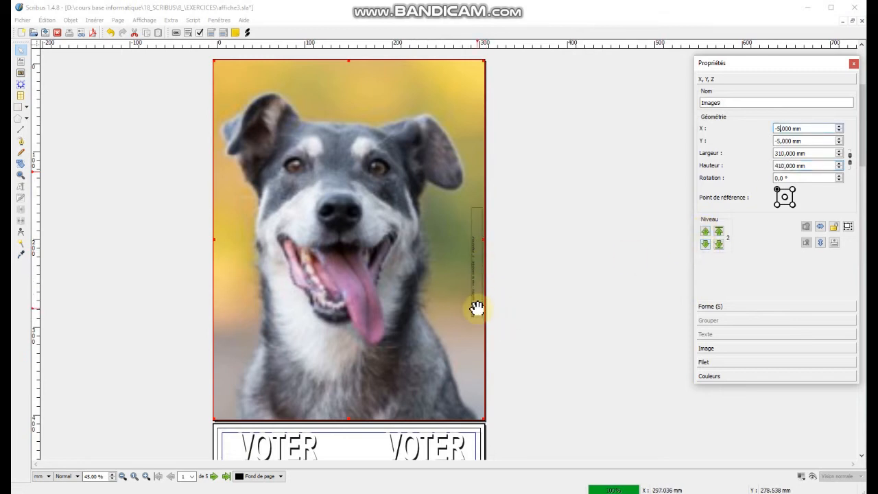
pyautogui.click(706, 243)
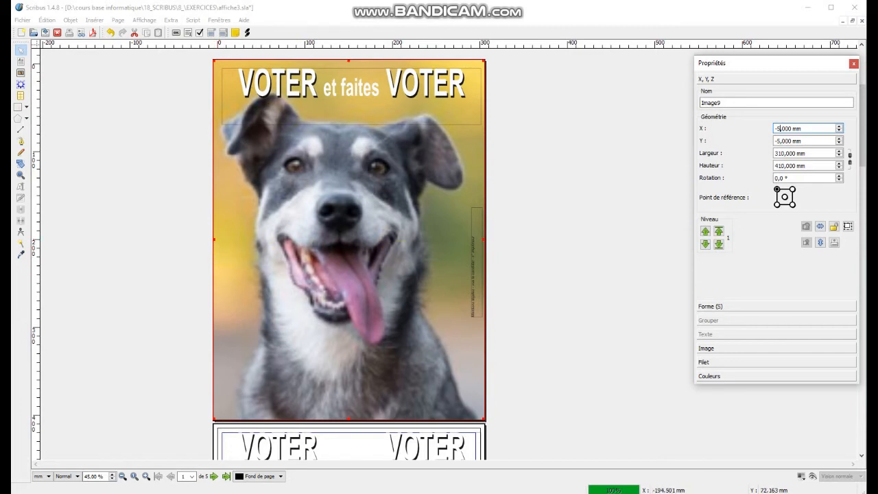
# Step: Draw a text frame about 265 × 134 mm over the dog's chest and enter the candidate's first and last names on two lines
pyautogui.click(21, 62)
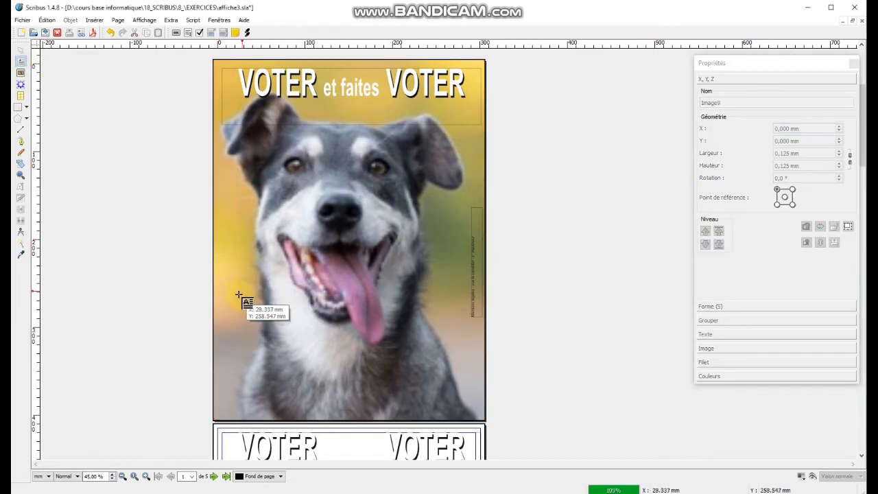
pyautogui.moveTo(235, 297); pyautogui.dragTo(465, 414)
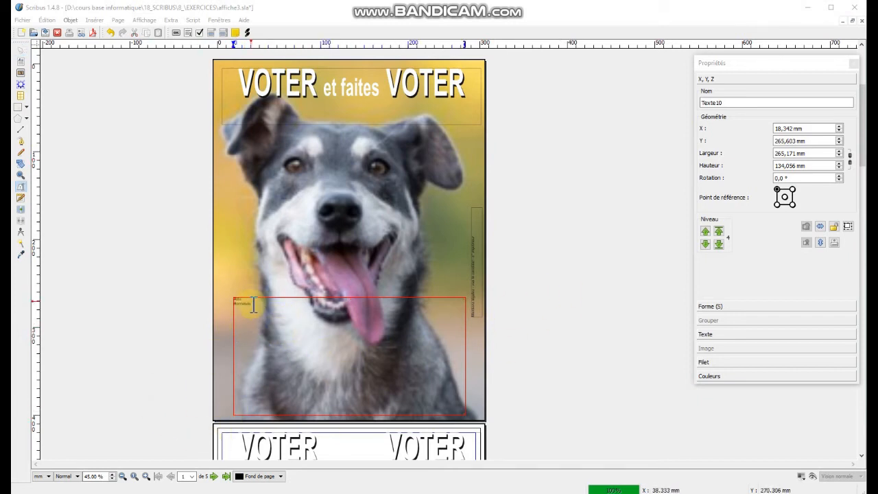
# Step: Format the candidate's name in AR ESSENCE at 100 pt with 100 pt fixed line spacing, centred in the frame
pyautogui.moveTo(277, 316); pyautogui.dragTo(202, 290)
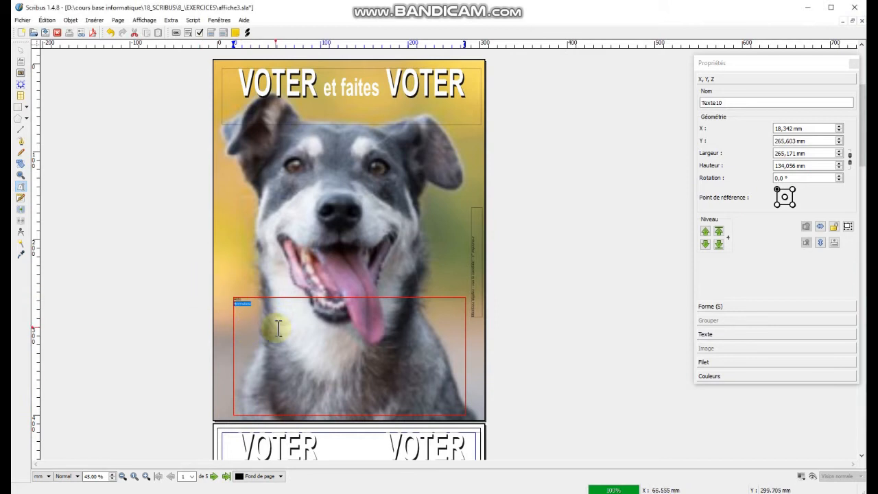
pyautogui.click(719, 335)
pyautogui.click(762, 136)
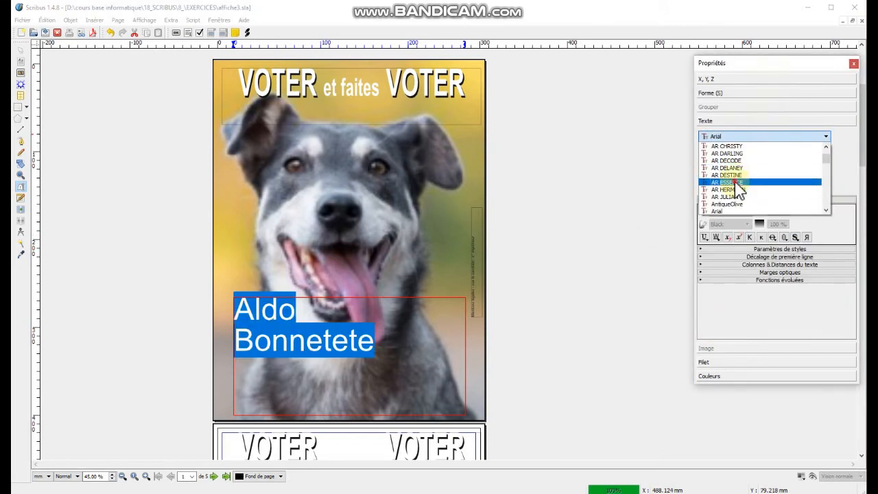
pyautogui.click(740, 186)
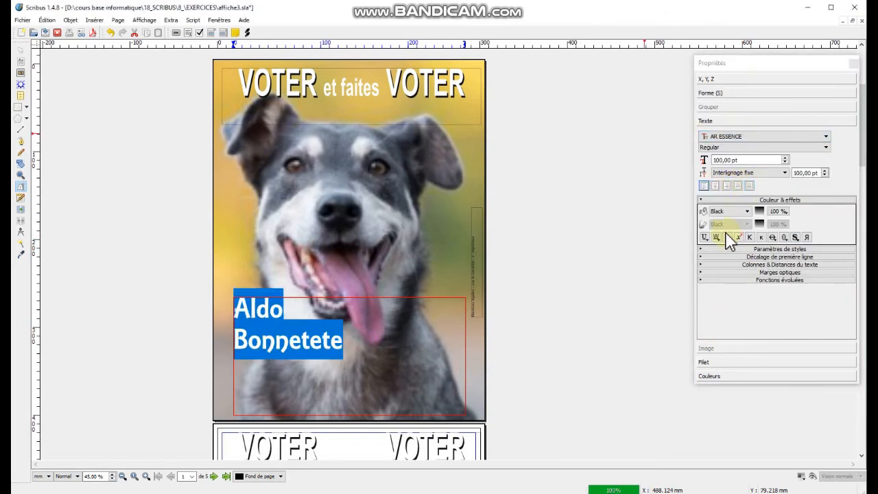
pyautogui.click(715, 186)
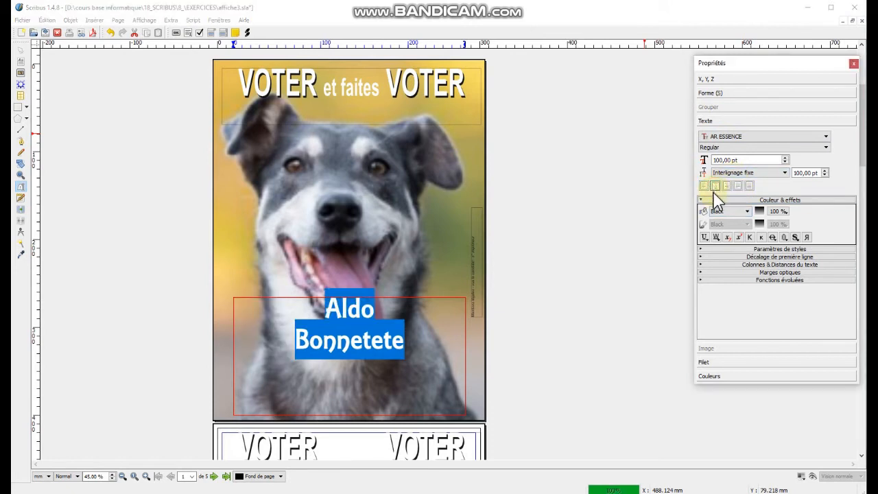
# Step: Set the candidate's surname in all capitals and the first name in small capitals
pyautogui.click(750, 238)
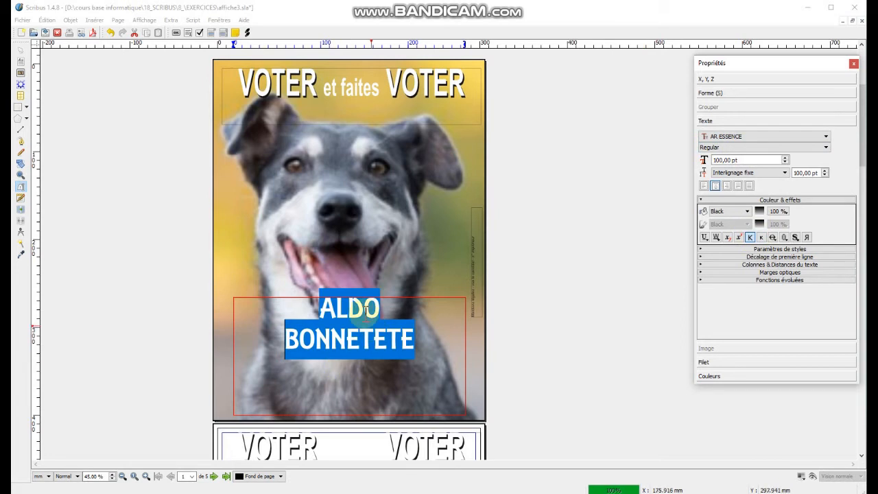
pyautogui.moveTo(323, 307); pyautogui.dragTo(393, 306)
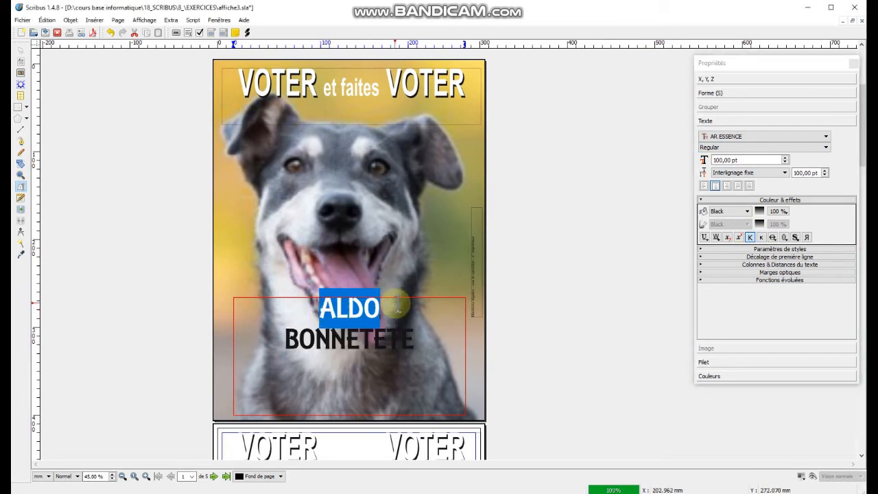
pyautogui.click(762, 237)
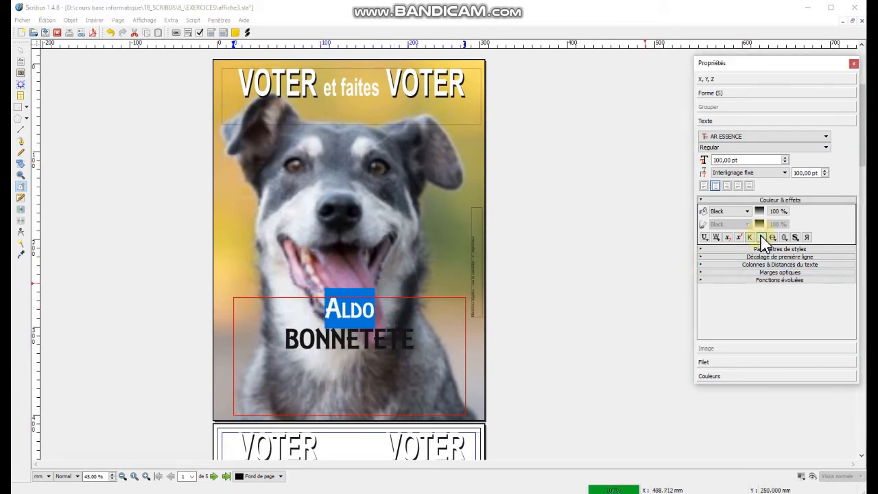
# Step: Enlarge both lines of the candidate's name to 150 pt with 150 pt line spacing, and raise both values to 160 pt
pyautogui.moveTo(321, 308); pyautogui.dragTo(439, 340)
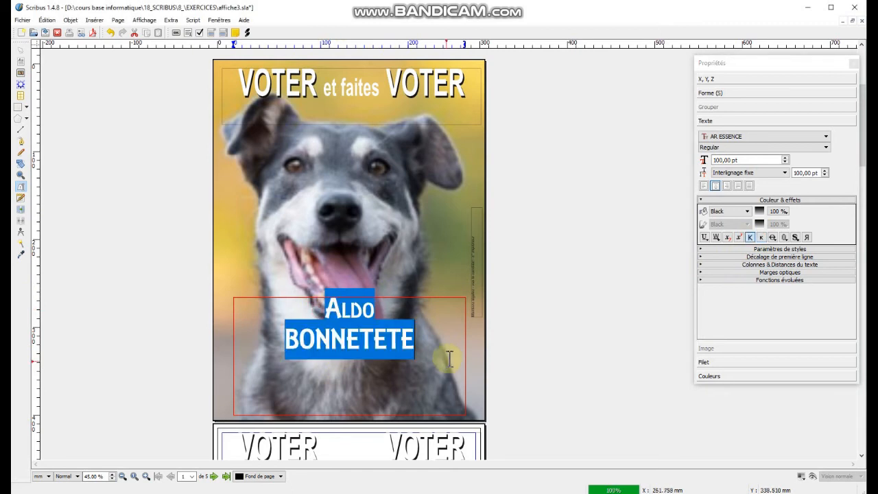
pyautogui.tripleClick(737, 160)
pyautogui.write('150')
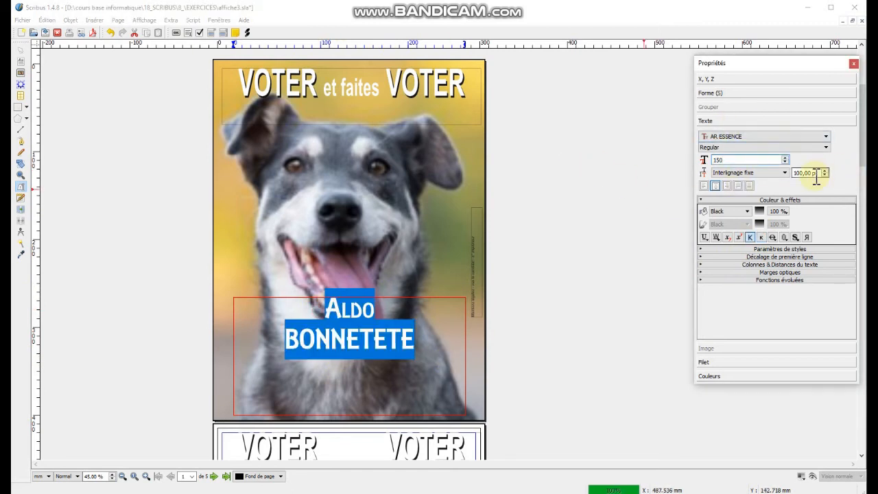
pyautogui.press('Tab')
pyautogui.write('1')
pyautogui.press('Return')
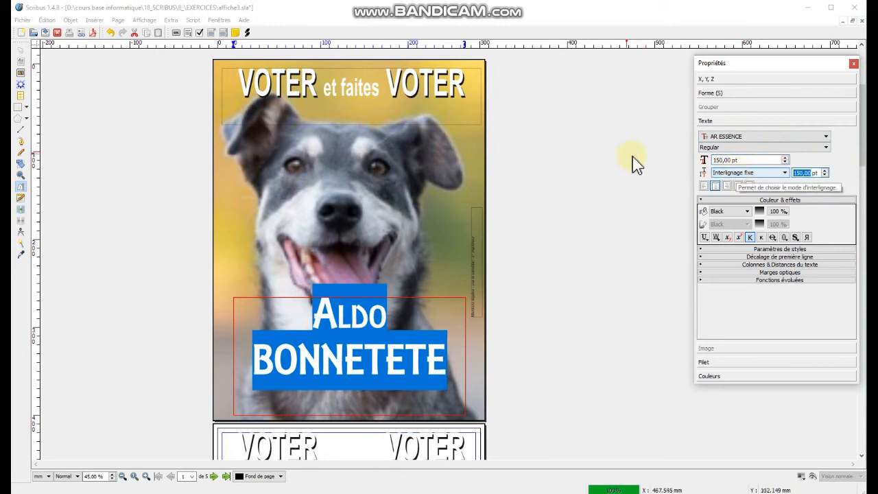
pyautogui.click(742, 160)
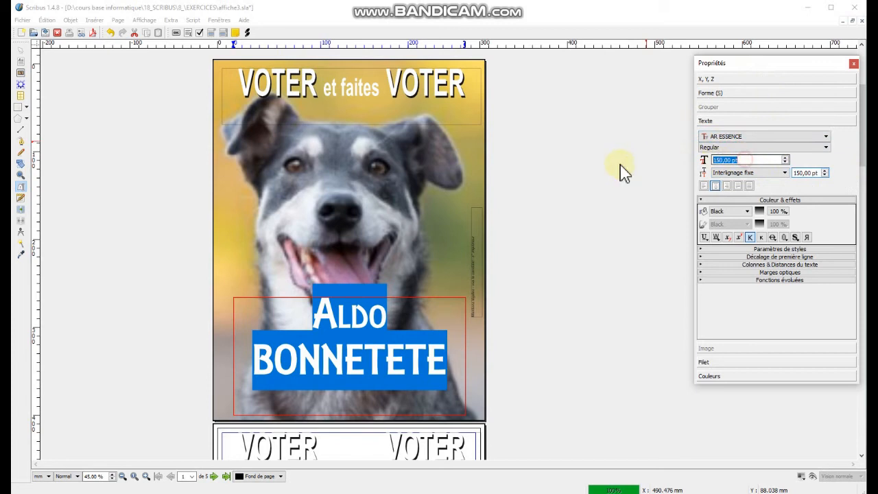
pyautogui.write('160')
pyautogui.press('Tab')
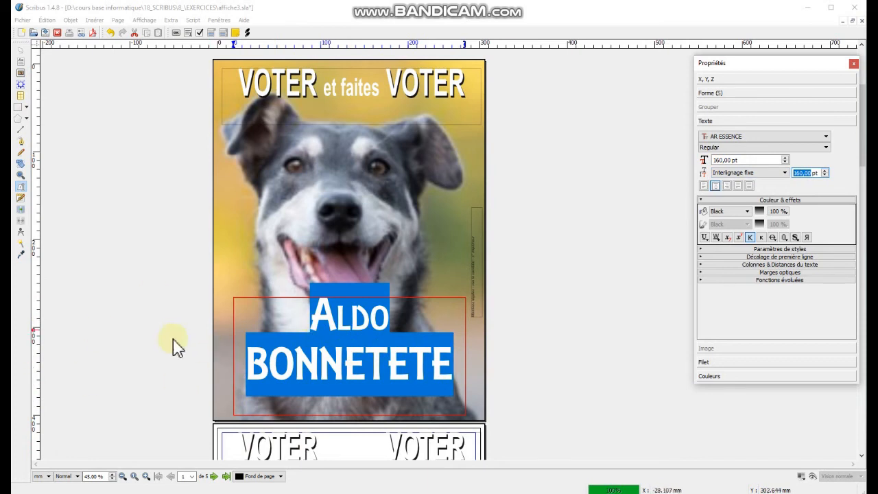
pyautogui.click(155, 325)
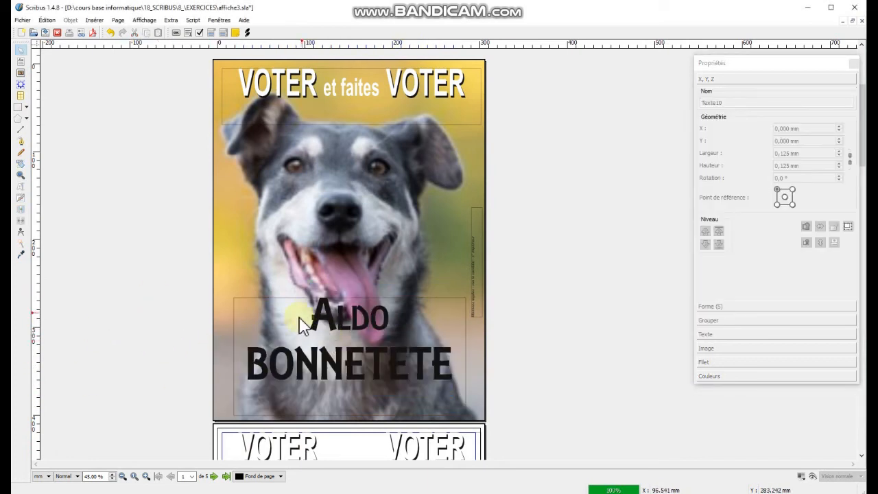
# Step: Colour both lines of the candidate's name White at 100 %, with an outline and a drop shadow
pyautogui.click(348, 375)
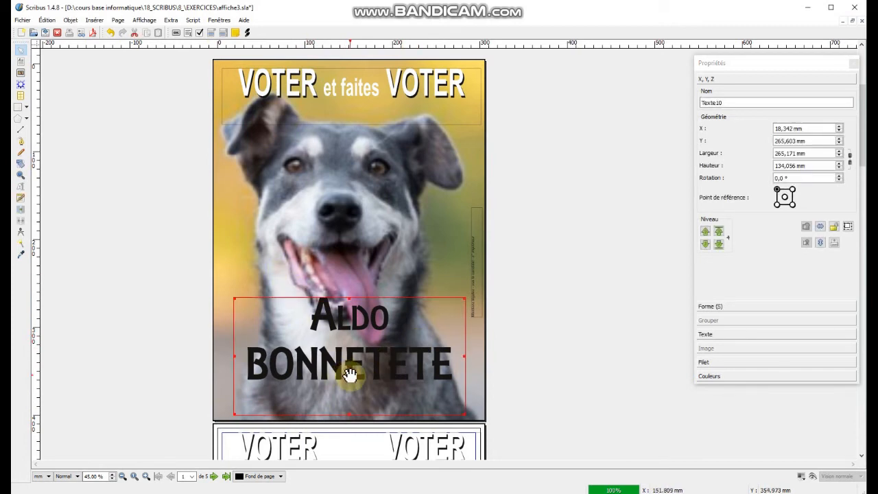
pyautogui.doubleClick(349, 375)
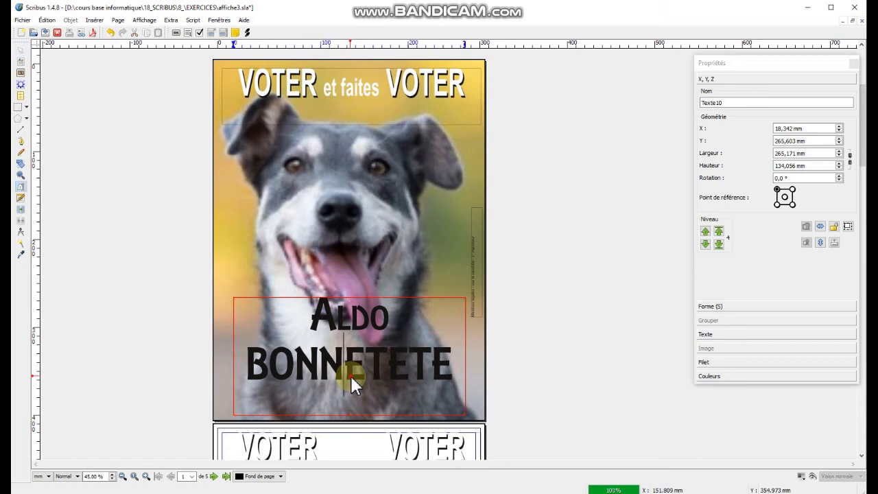
pyautogui.hotkey('ctrl', 'a')
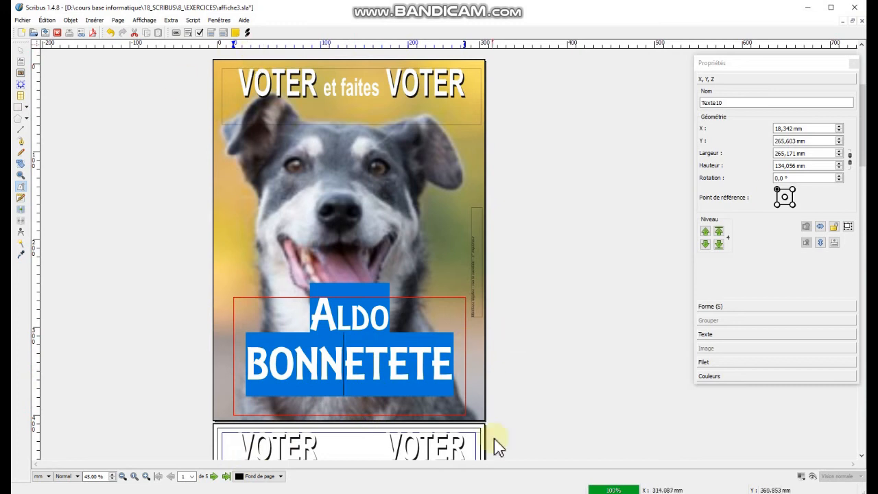
pyautogui.click(734, 335)
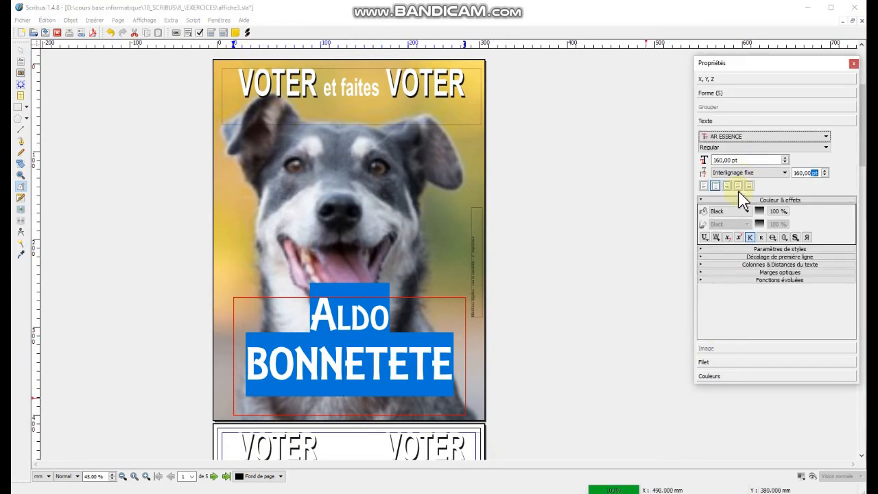
pyautogui.click(738, 211)
pyautogui.scroll(-1, 782, 267)
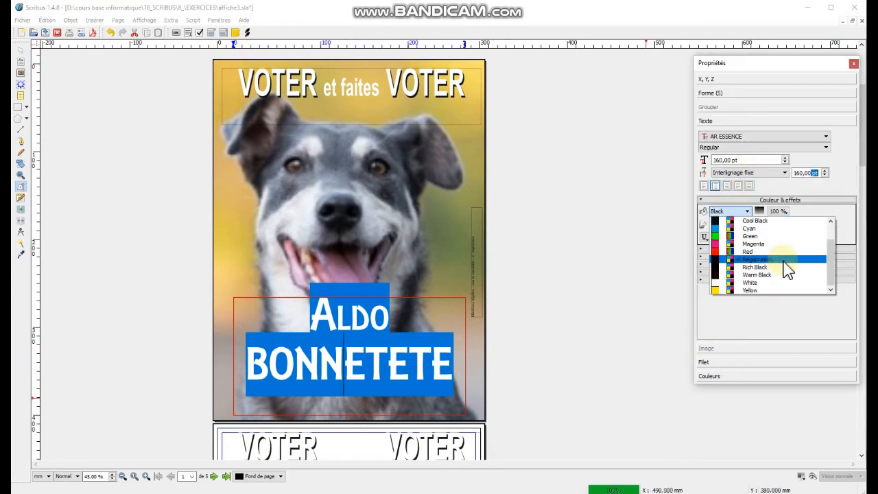
pyautogui.click(727, 283)
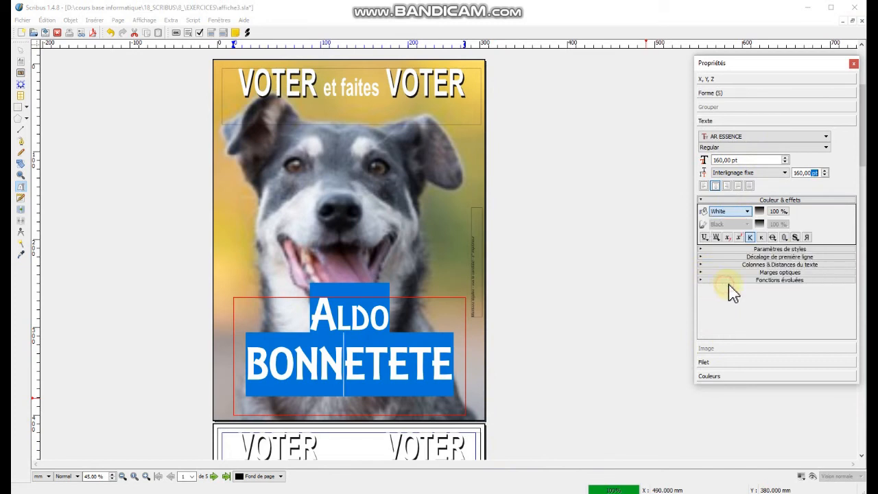
pyautogui.click(784, 238)
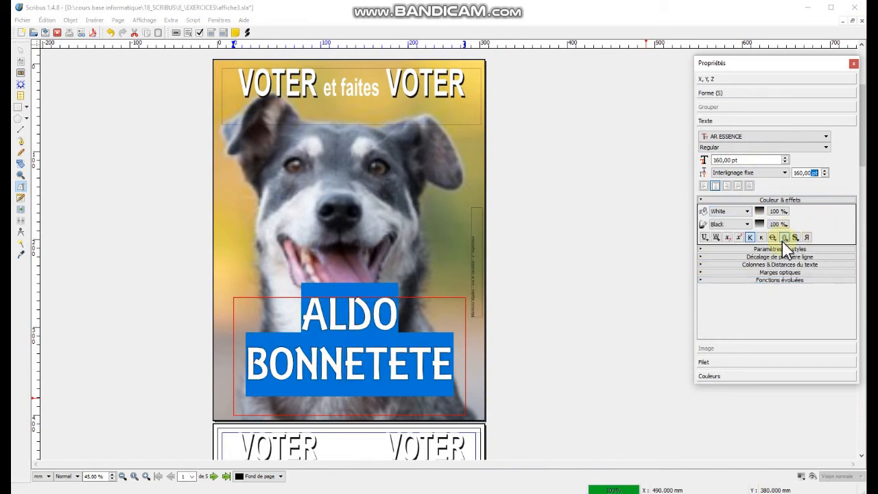
pyautogui.click(795, 238)
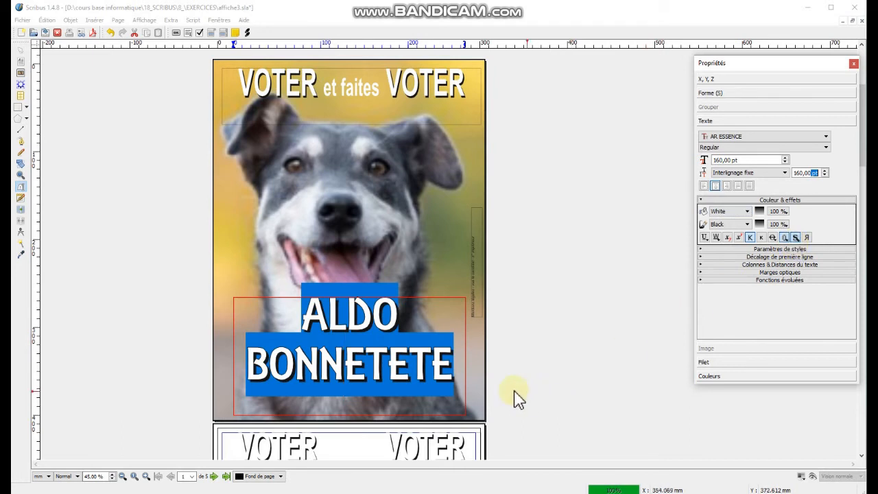
pyautogui.click(474, 386)
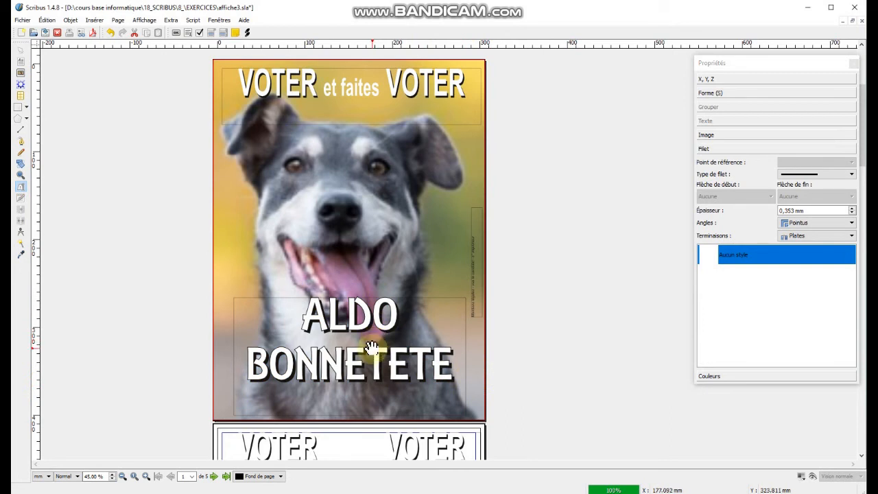
pyautogui.click(330, 359)
pyautogui.moveTo(234, 356); pyautogui.dragTo(209, 356)
pyautogui.moveTo(465, 356); pyautogui.dragTo(472, 357)
pyautogui.hotkey('ctrl', 'z')
pyautogui.hotkey('ctrl', 'z')
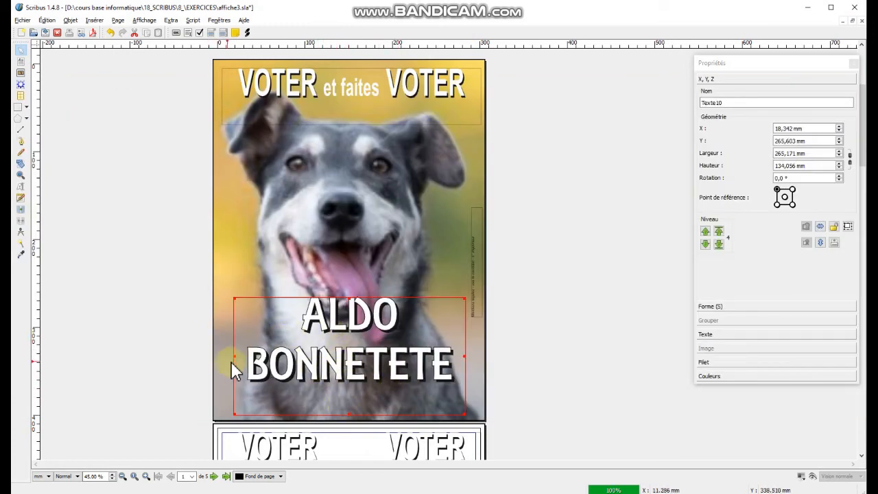
# Step: Extend the name frame to the bleed with X -5 mm, Y 270 mm, width 310 mm and a height of about 159 mm
pyautogui.moveTo(230, 354); pyautogui.dragTo(205, 357)
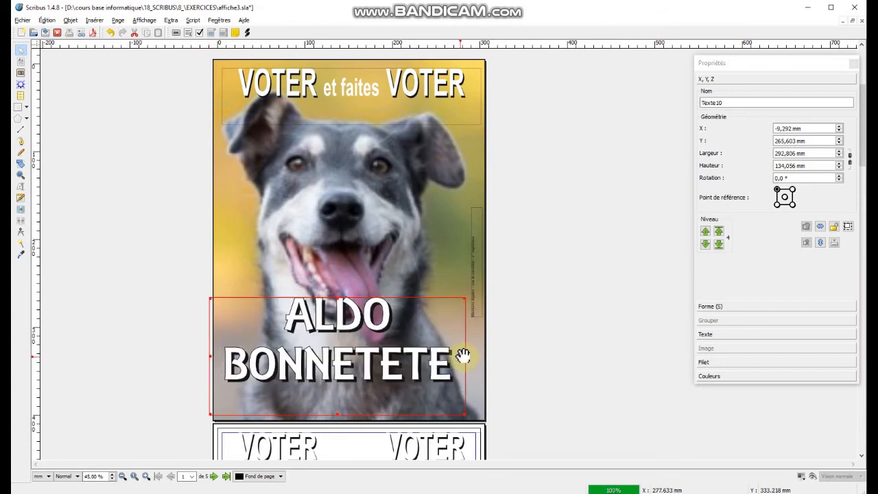
pyautogui.moveTo(466, 356); pyautogui.dragTo(485, 356)
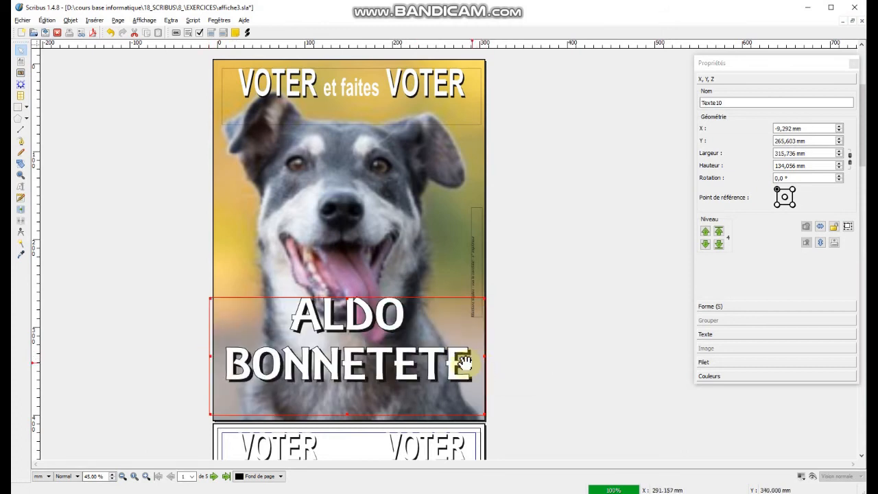
pyautogui.moveTo(345, 414); pyautogui.dragTo(349, 446)
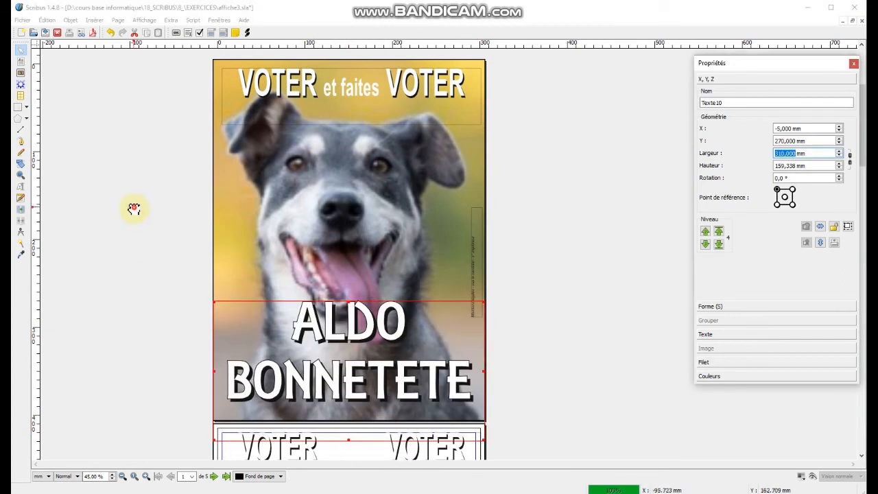
pyautogui.click(133, 208)
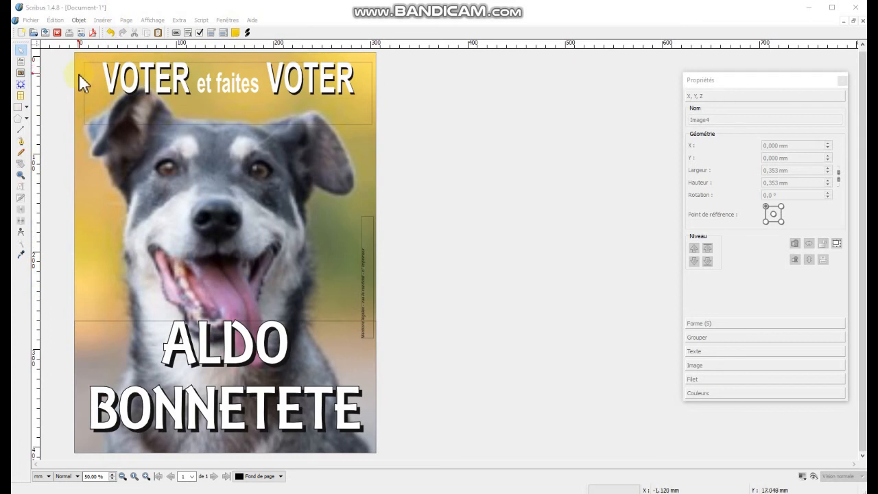
# Step: Insert one 300 × 400 mm portrait page at the end of the single-poster document, using the Normal master page
pyautogui.click(91, 184)
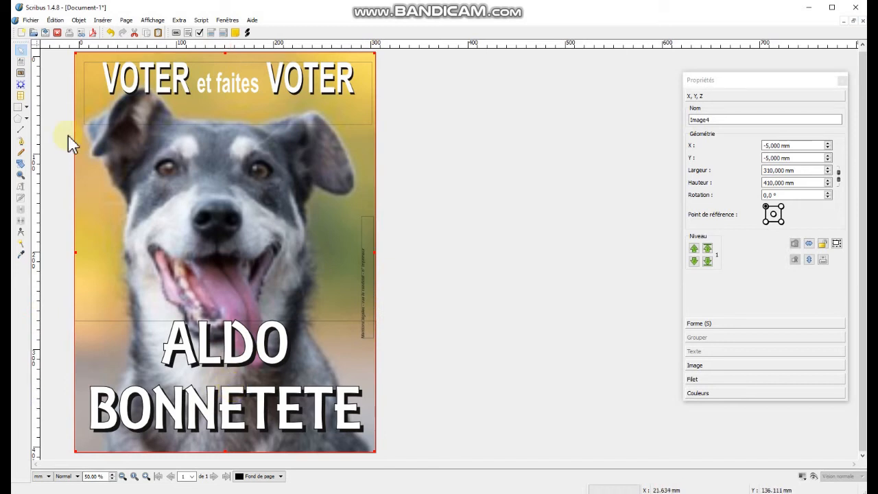
pyautogui.click(127, 21)
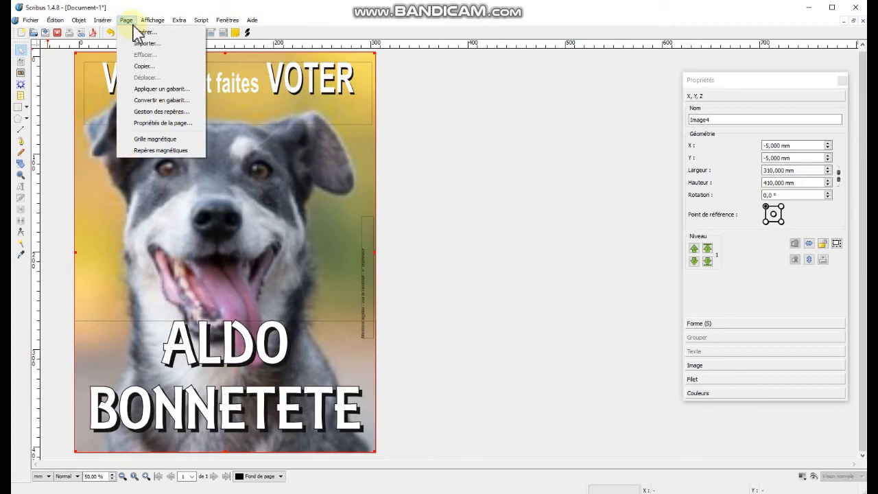
pyautogui.click(145, 32)
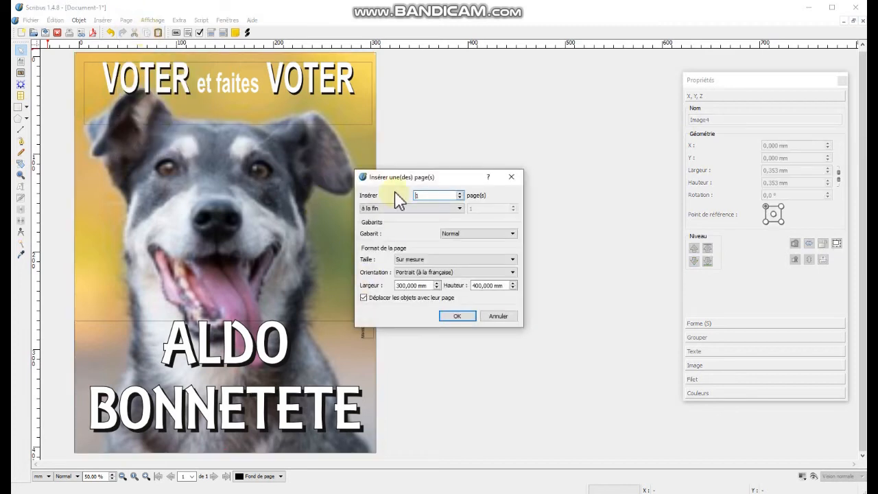
pyautogui.click(458, 317)
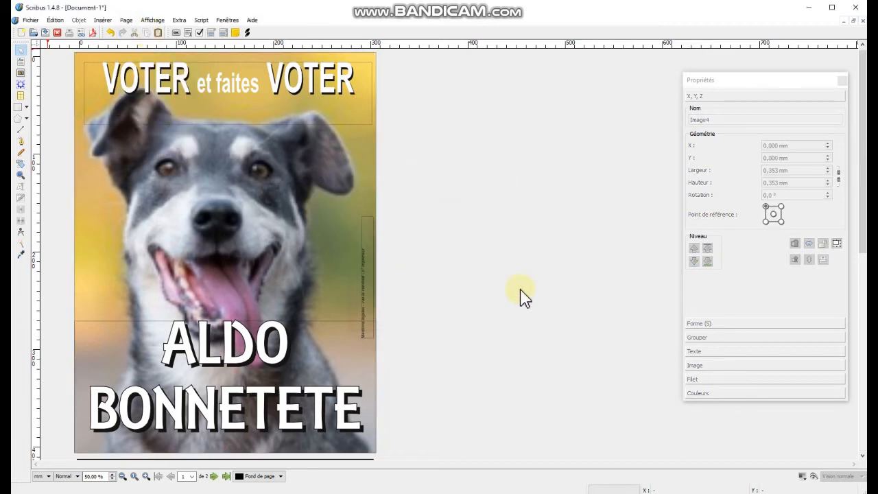
# Step: Select the photo, slogan, legal notice and name frame of the first poster together and group them
pyautogui.click(365, 303)
pyautogui.keyDown('shift'); pyautogui.click(251, 398); pyautogui.keyUp('shift')
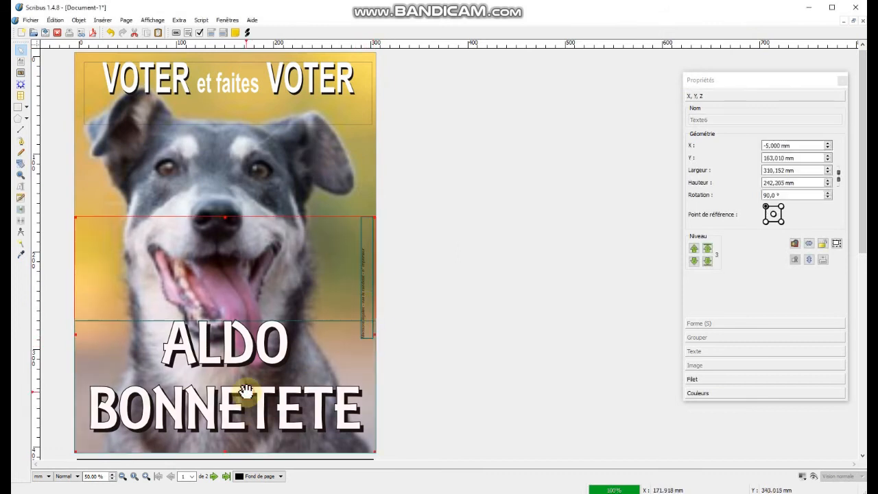
pyautogui.click(103, 263)
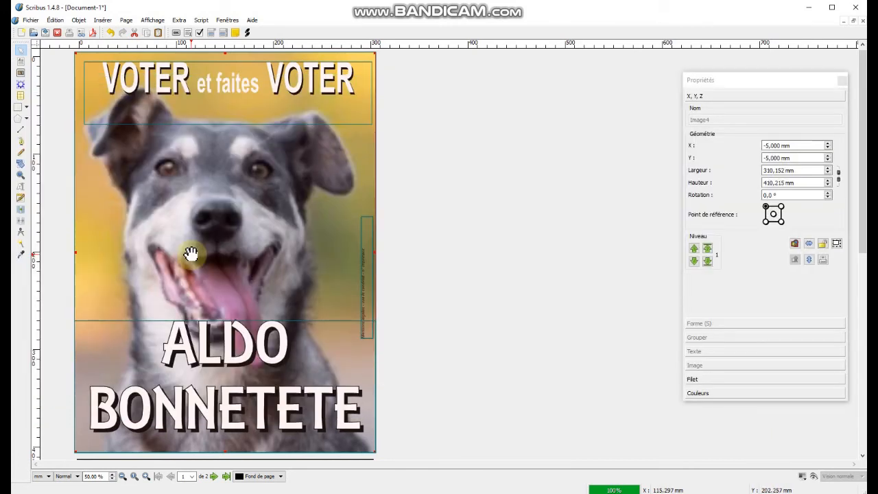
pyautogui.hotkey('ctrl', 'g')
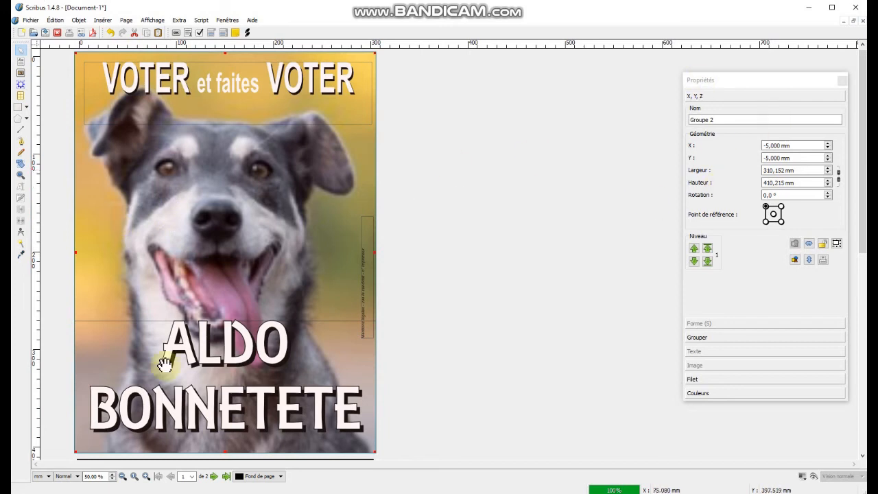
# Step: Paste a copy of the grouped poster onto the blank second page
pyautogui.scroll(-3, 161, 371)
pyautogui.scroll(-8, 157, 393)
pyautogui.click(221, 295)
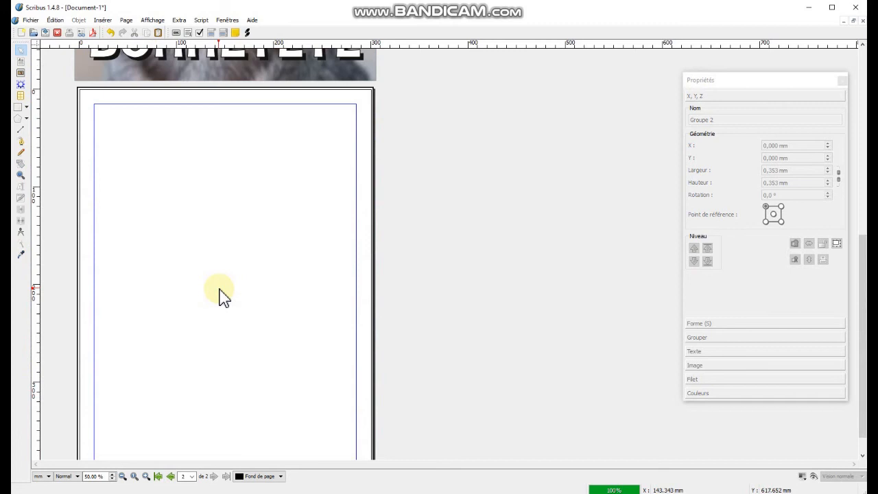
pyautogui.hotkey('ctrl', 'v')
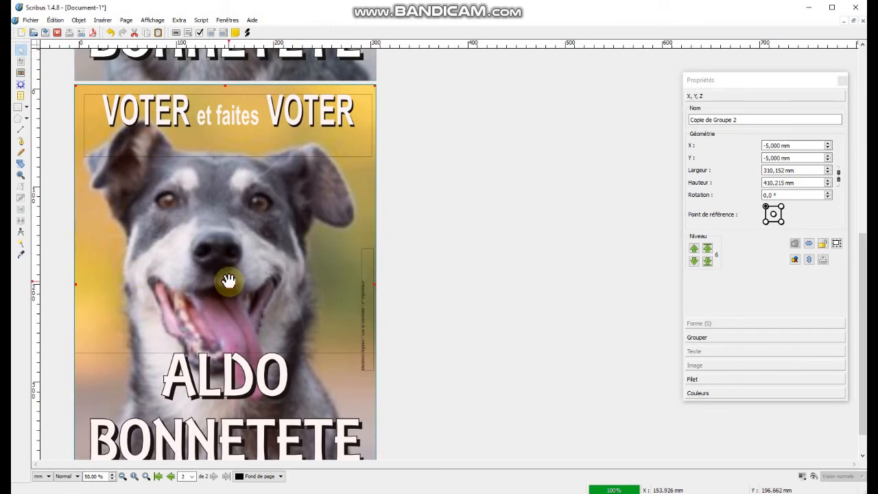
# Step: Ungroup the copied poster on the second page and release the selection of its separate objects
pyautogui.click(820, 0)
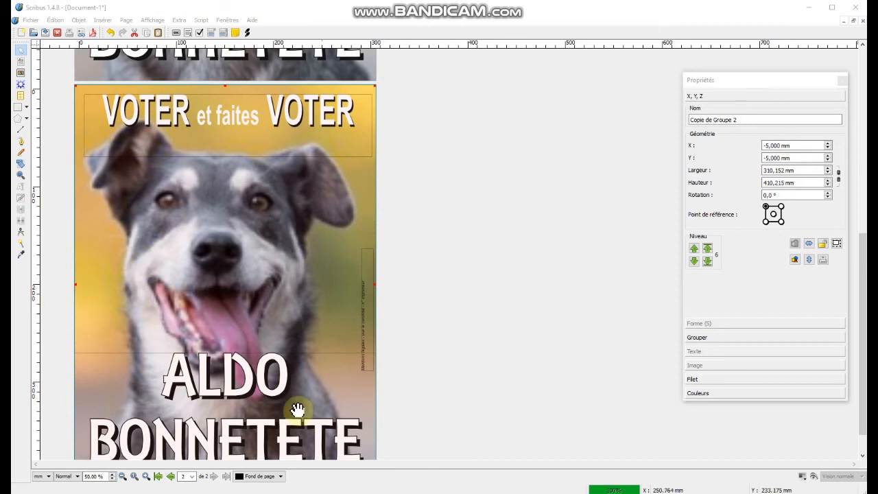
pyautogui.rightClick(171, 268)
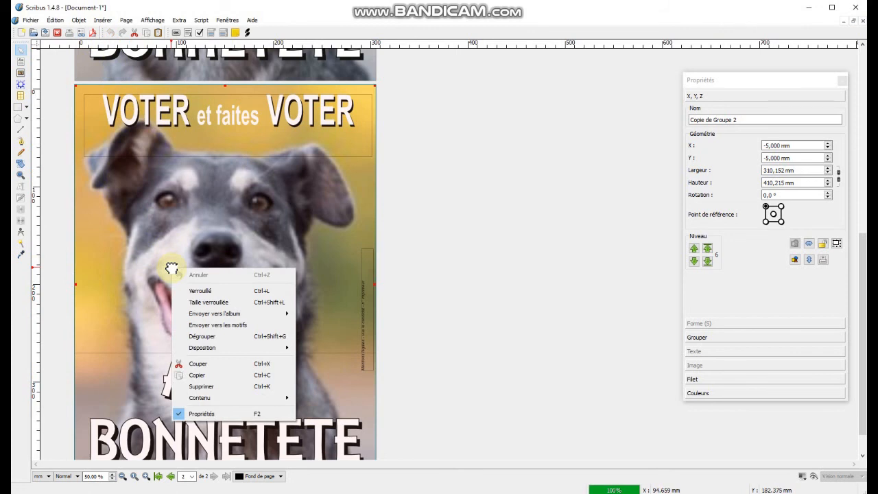
pyautogui.click(212, 336)
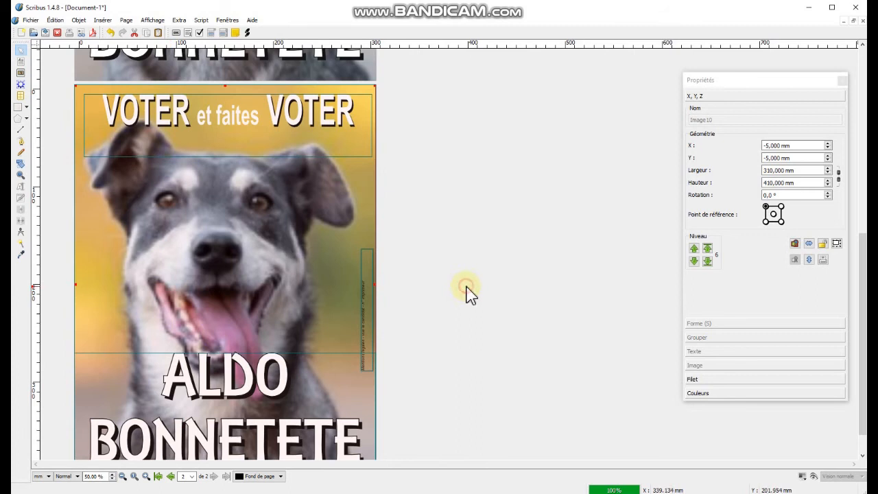
pyautogui.click(334, 385)
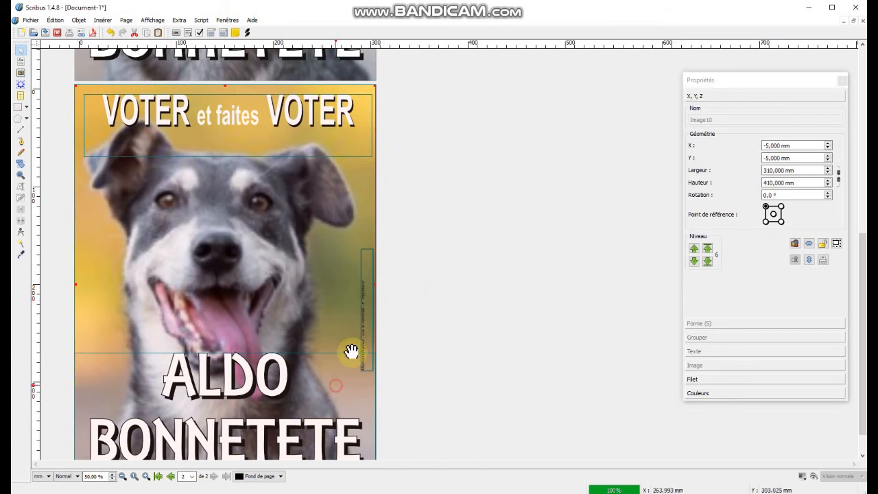
pyautogui.click(469, 373)
pyautogui.click(251, 388)
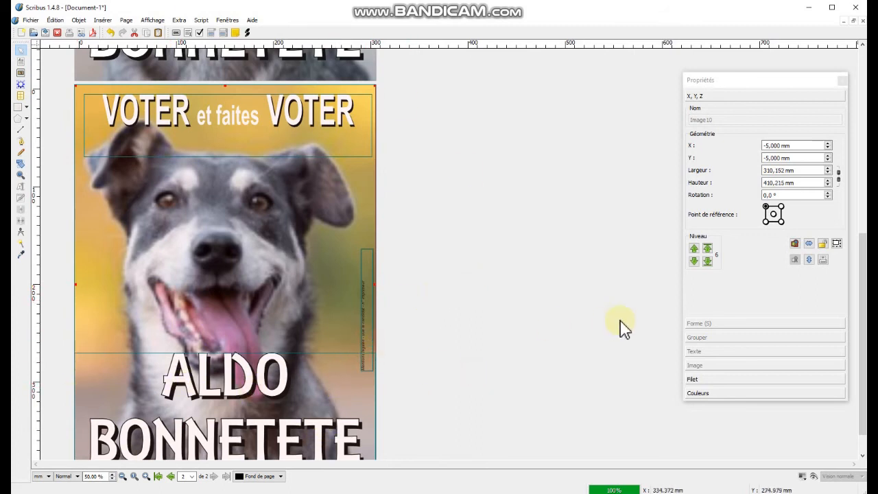
pyautogui.scroll(1, 318, 320)
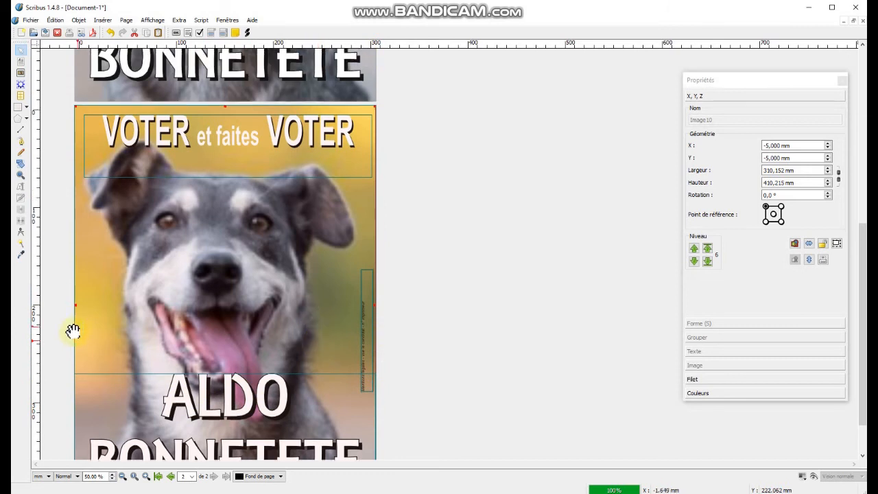
pyautogui.click(92, 313)
pyautogui.moveTo(92, 315); pyautogui.dragTo(180, 313)
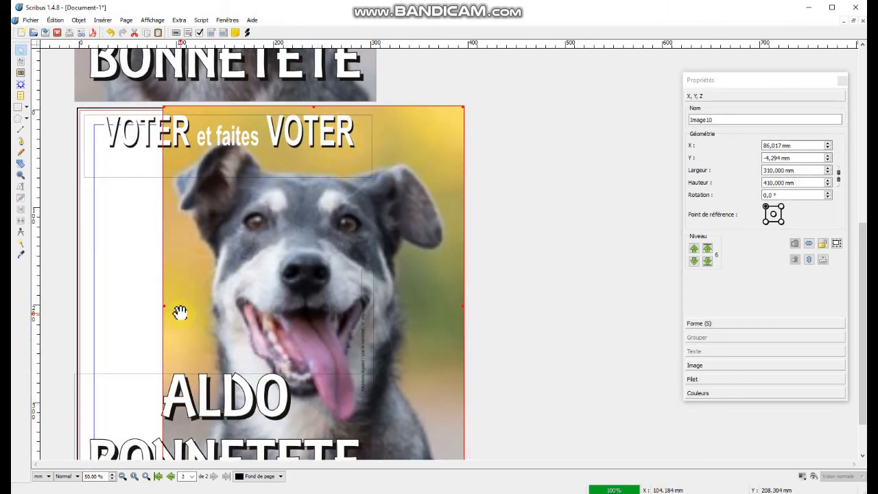
pyautogui.hotkey('ctrl', 'z')
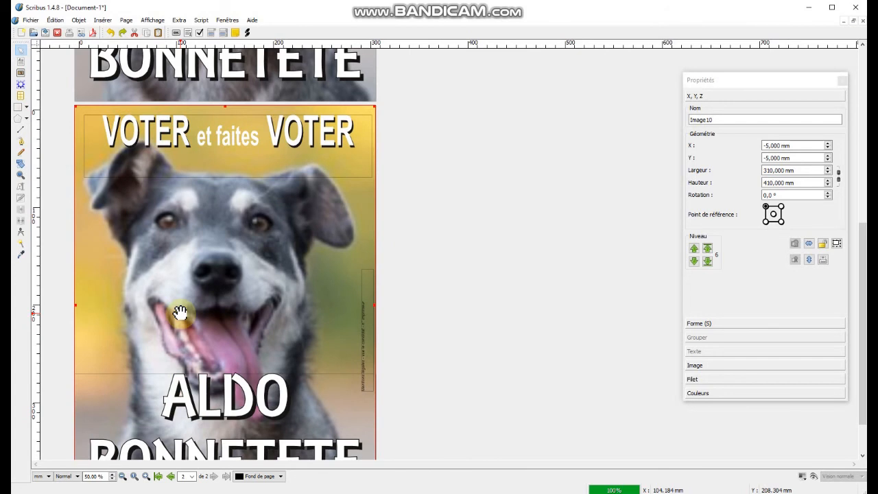
# Step: Replace the photo in the second poster's image frame by importing the golden retriever picture from the PHOTOS folder
pyautogui.rightClick(157, 271)
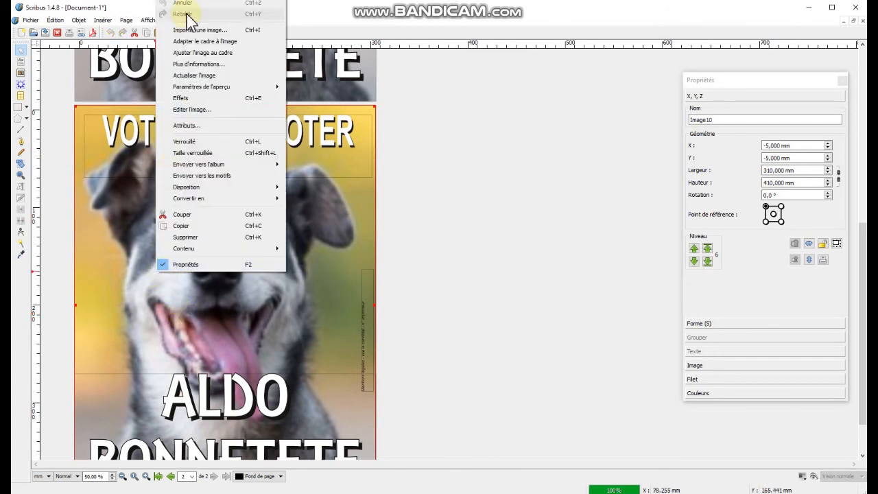
pyautogui.click(189, 30)
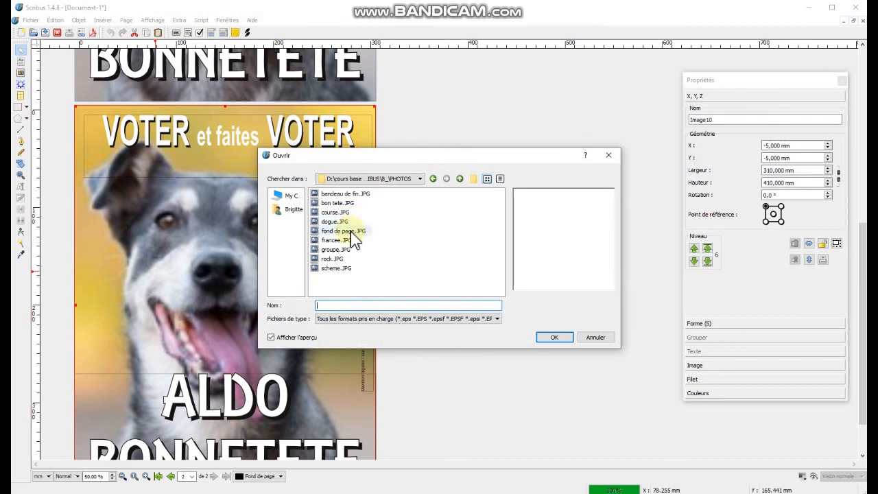
pyautogui.doubleClick(352, 232)
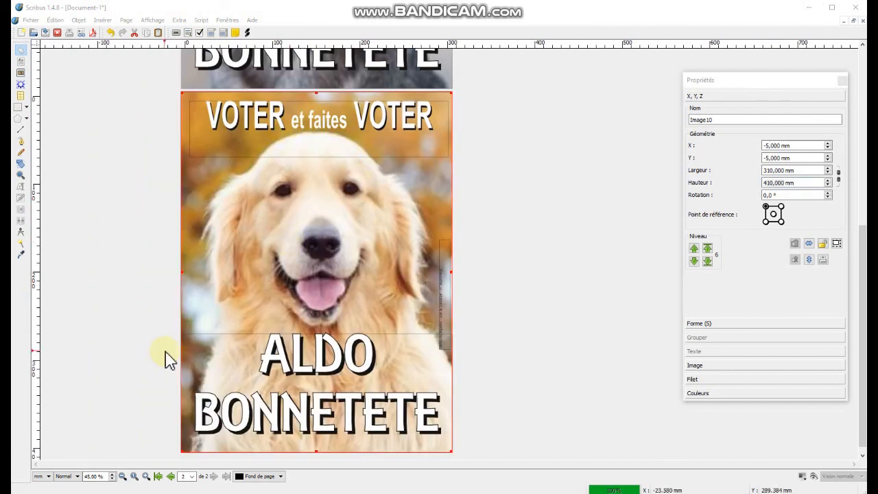
# Step: Replace the candidate name on the second poster with ROKY GOURMET
pyautogui.click(310, 355)
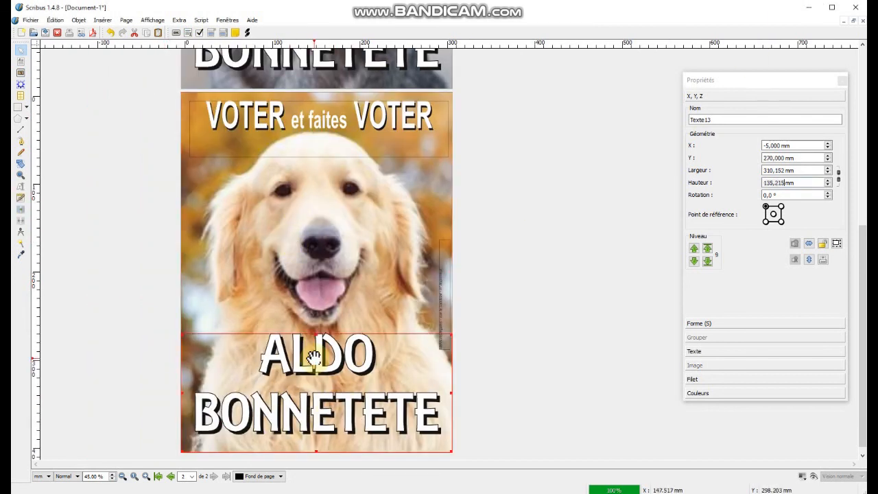
pyautogui.doubleClick(256, 365)
pyautogui.moveTo(254, 348); pyautogui.dragTo(449, 425)
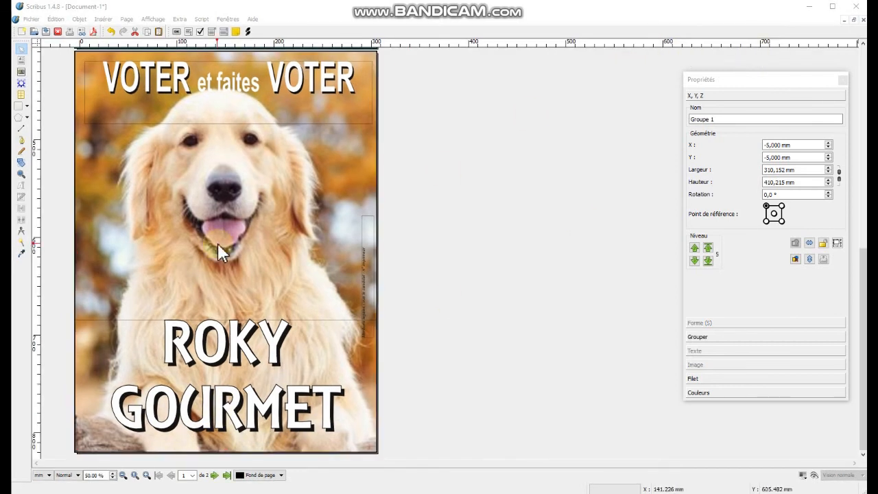
# Step: Insert one 300 × 400 mm portrait page at the end of the document, based on the Normal master page
pyautogui.scroll(10, 217, 243)
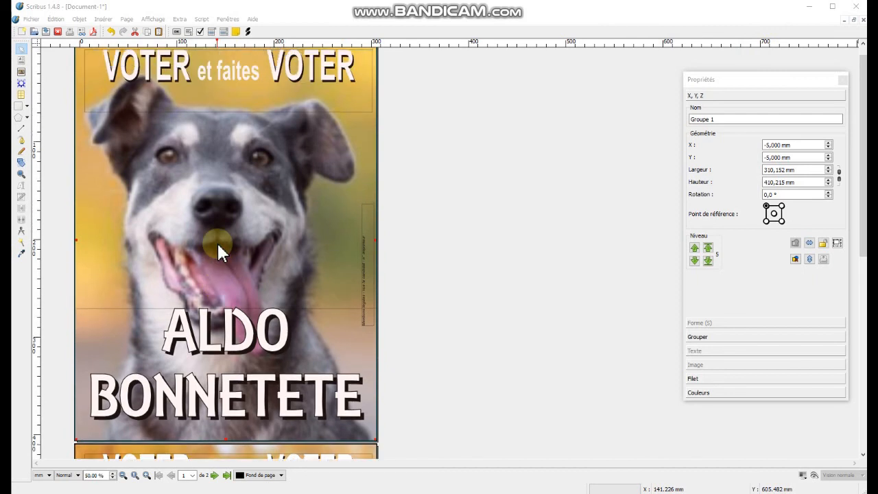
pyautogui.scroll(-5, 218, 245)
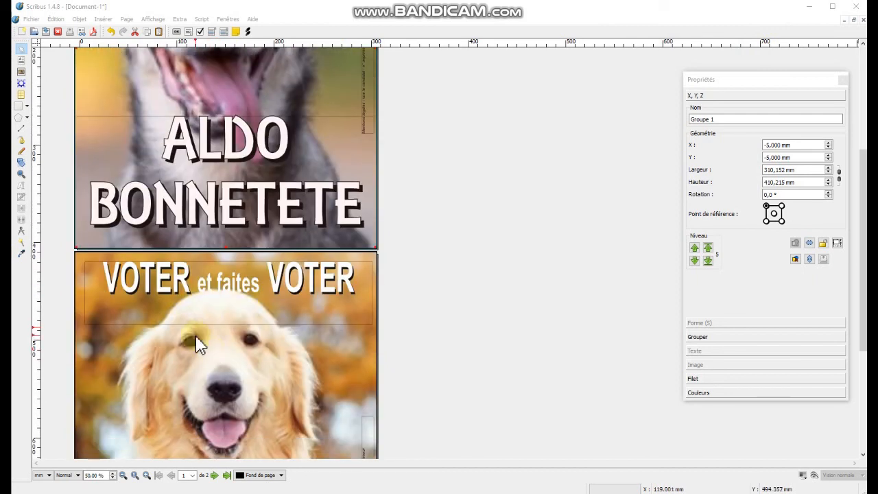
pyautogui.scroll(-5, 198, 344)
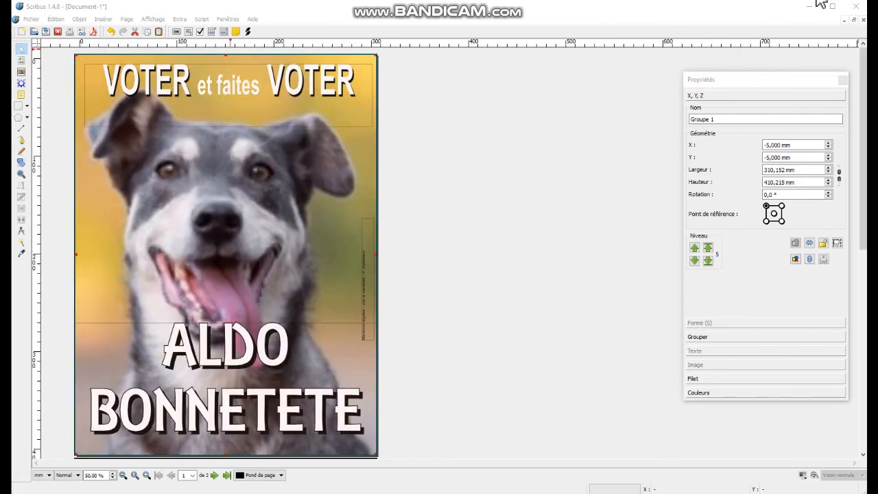
pyautogui.scroll(-10, 364, 196)
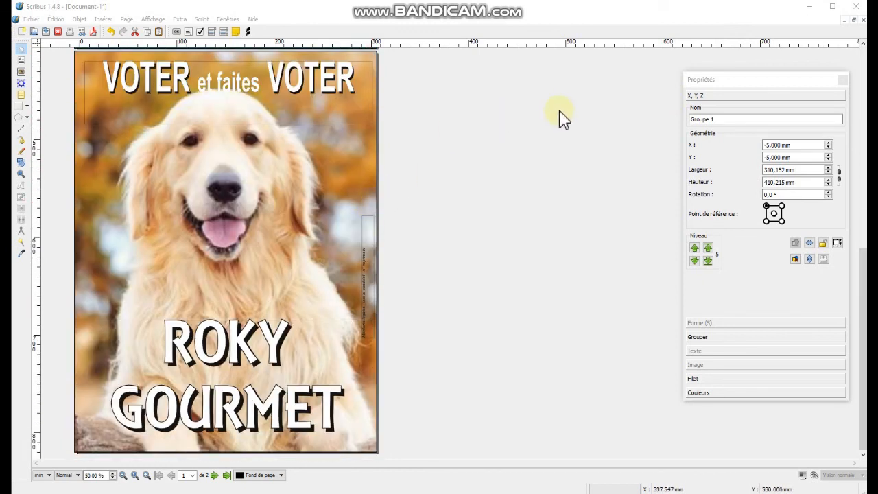
pyautogui.click(125, 20)
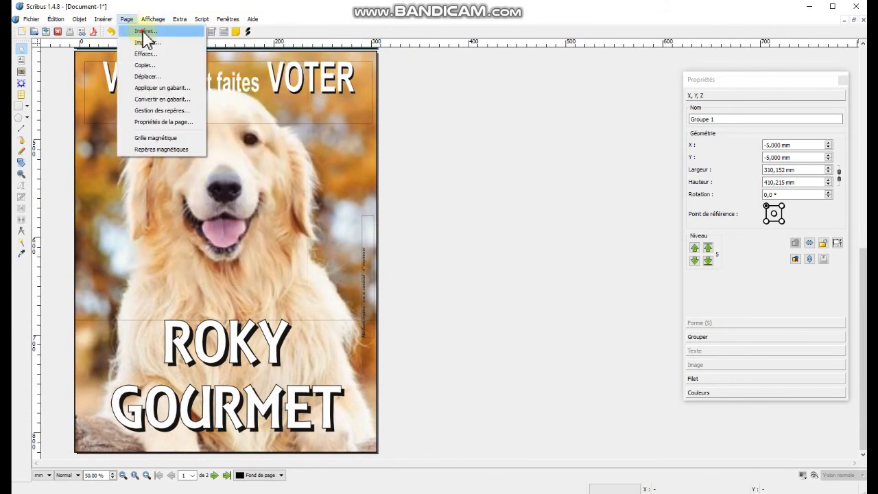
pyautogui.click(143, 30)
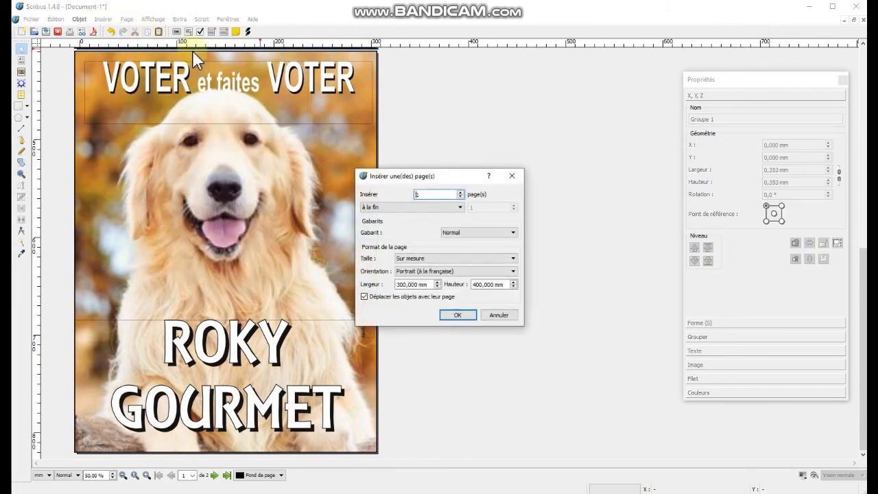
pyautogui.click(469, 316)
# Step: Paste a copy of the grouped first poster onto the blank third page and ungroup it
pyautogui.scroll(-15, 466, 364)
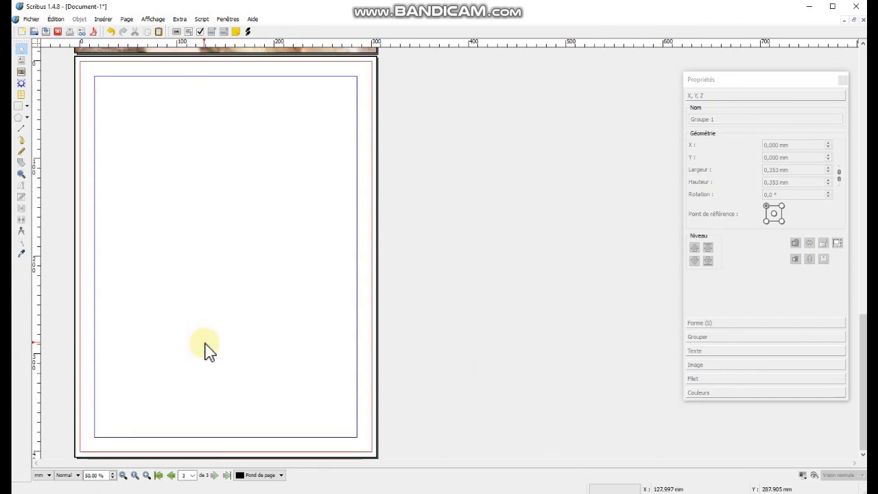
pyautogui.hotkey('ctrl', 'v')
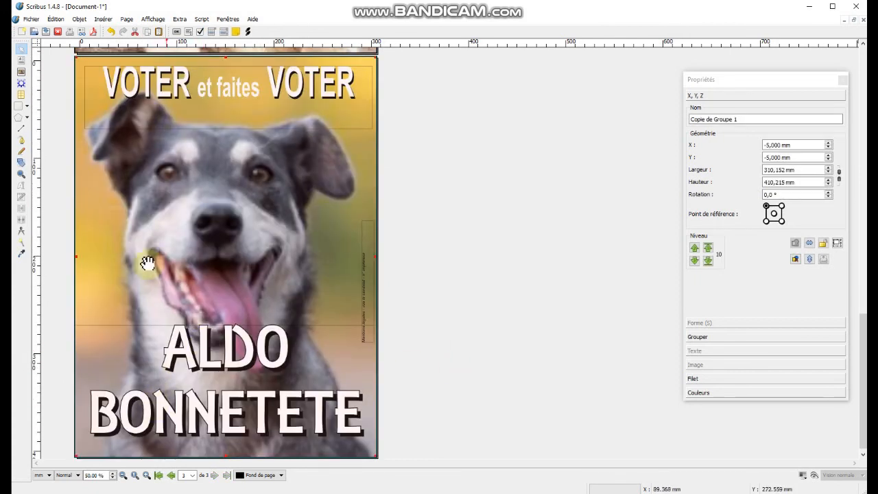
pyautogui.click(234, 307)
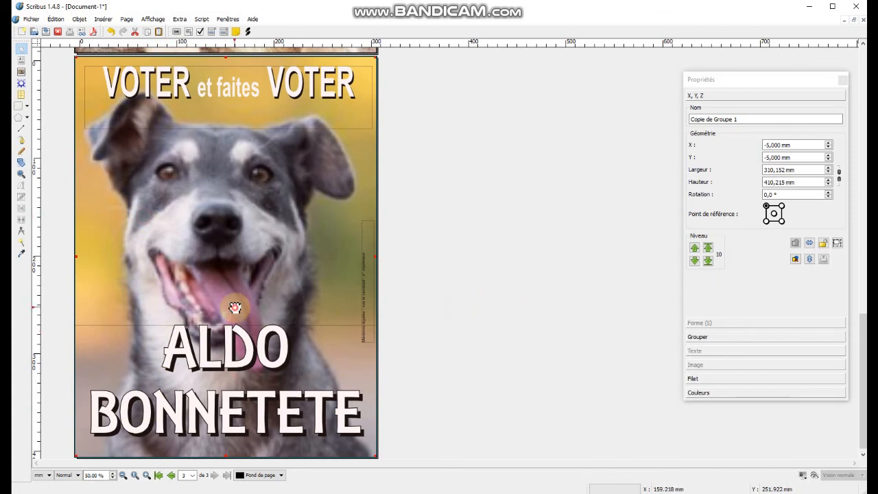
pyautogui.rightClick(235, 307)
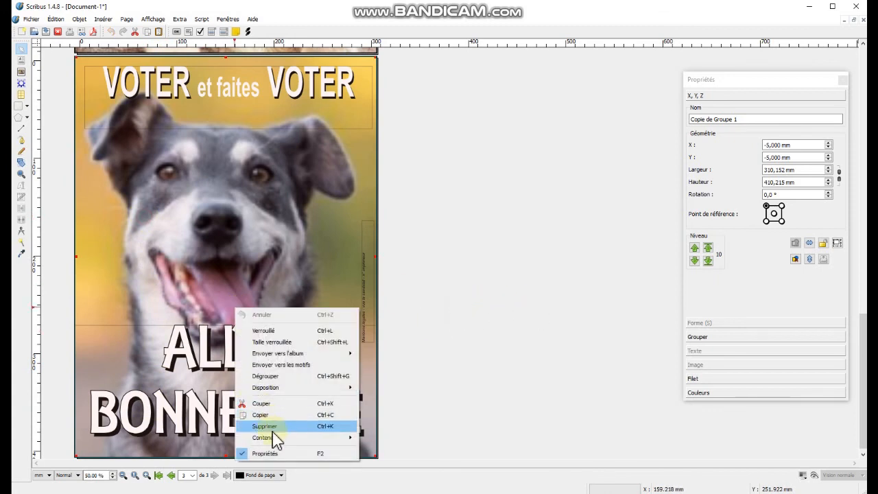
pyautogui.click(264, 376)
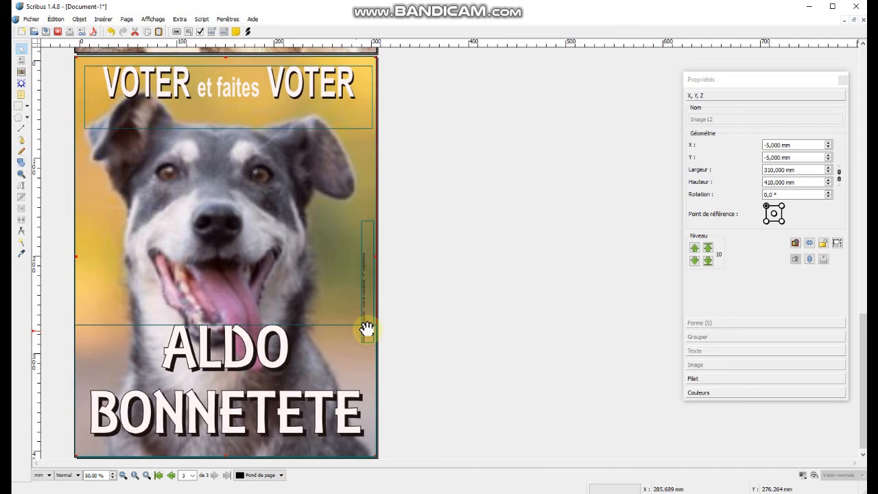
# Step: Move the photo on the third poster away from its text and undo that move
pyautogui.moveTo(126, 268); pyautogui.dragTo(251, 290)
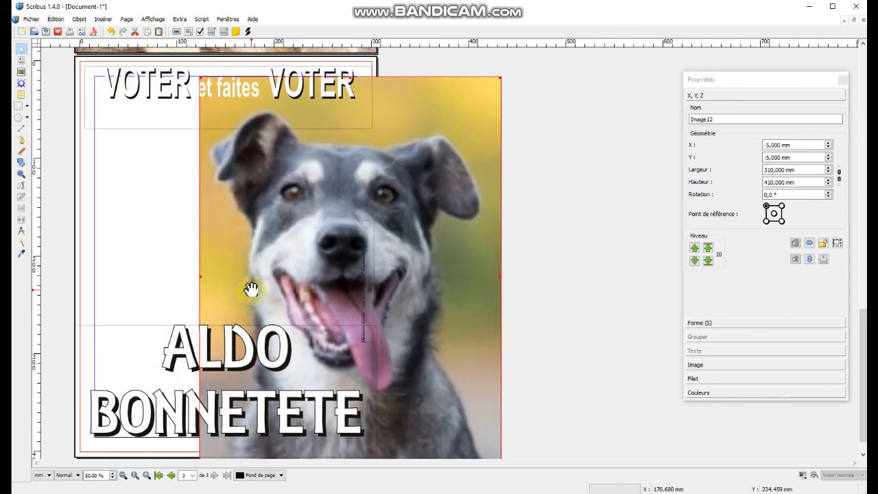
pyautogui.hotkey('ctrl', 'z')
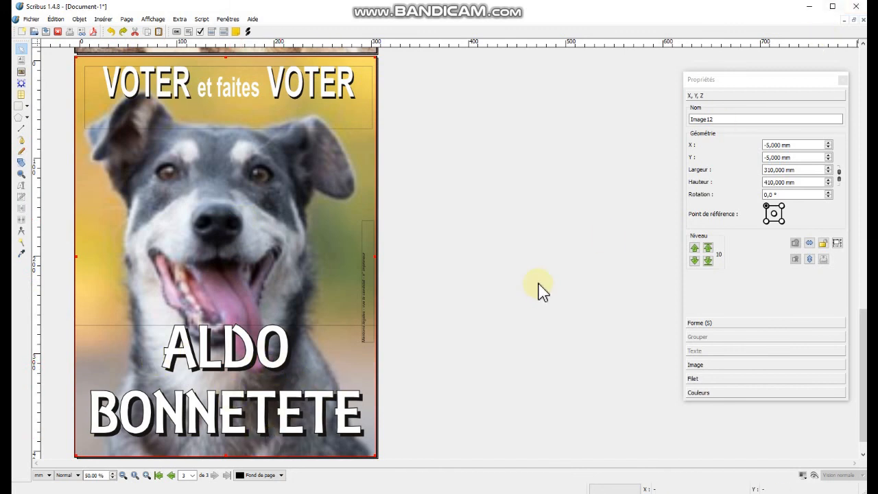
# Step: Select the whole candidate name on the third poster and change its font to AR CHRISTY
pyautogui.doubleClick(301, 392)
pyautogui.hotkey('ctrl', 'a')
pyautogui.click(696, 351)
pyautogui.doubleClick(202, 367)
pyautogui.hotkey('ctrl', 'a')
pyautogui.click(702, 352)
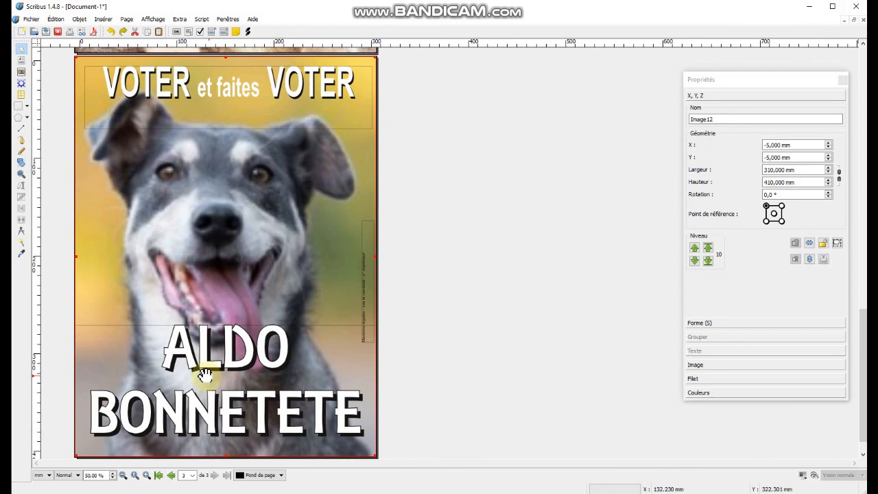
pyautogui.doubleClick(167, 341)
pyautogui.moveTo(144, 338); pyautogui.dragTo(399, 430)
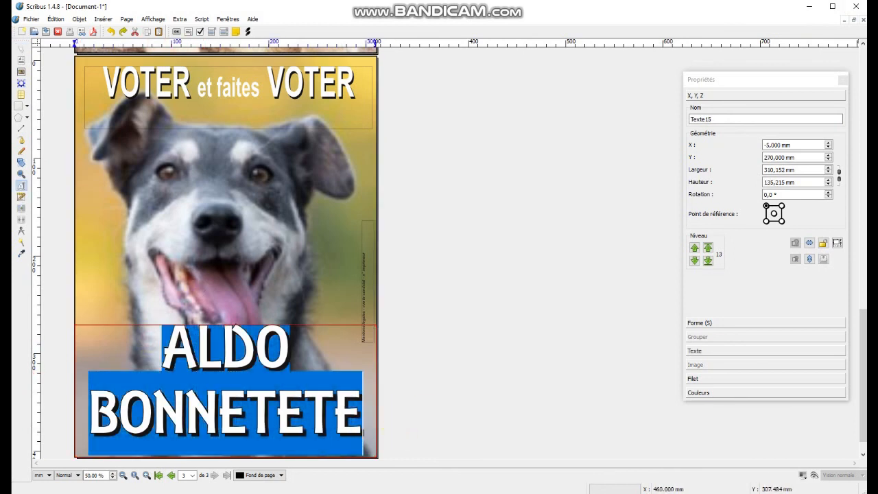
pyautogui.click(698, 351)
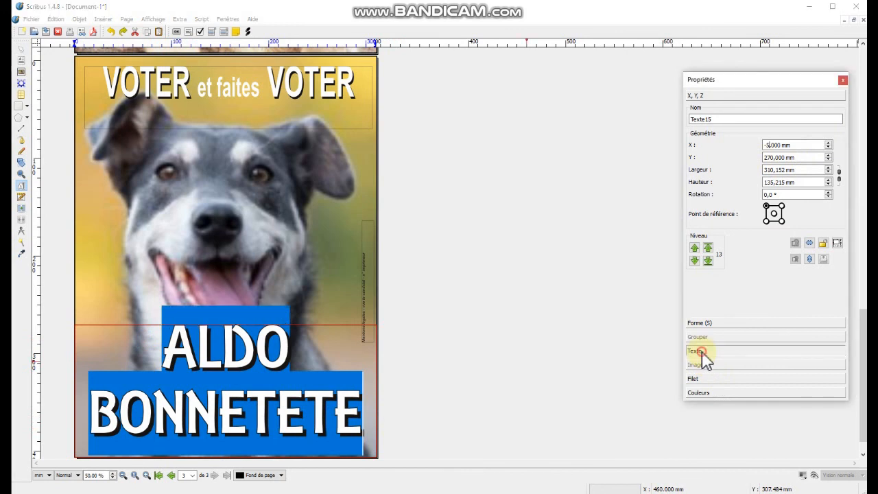
pyautogui.click(717, 153)
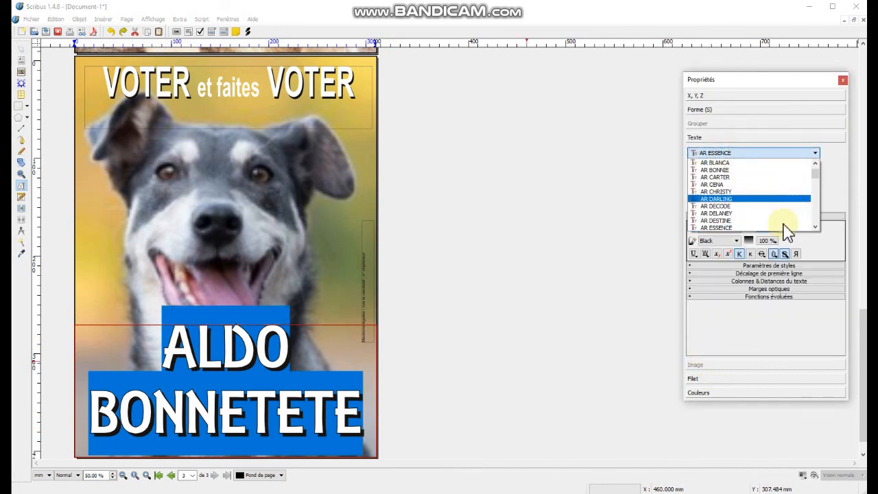
pyautogui.click(719, 192)
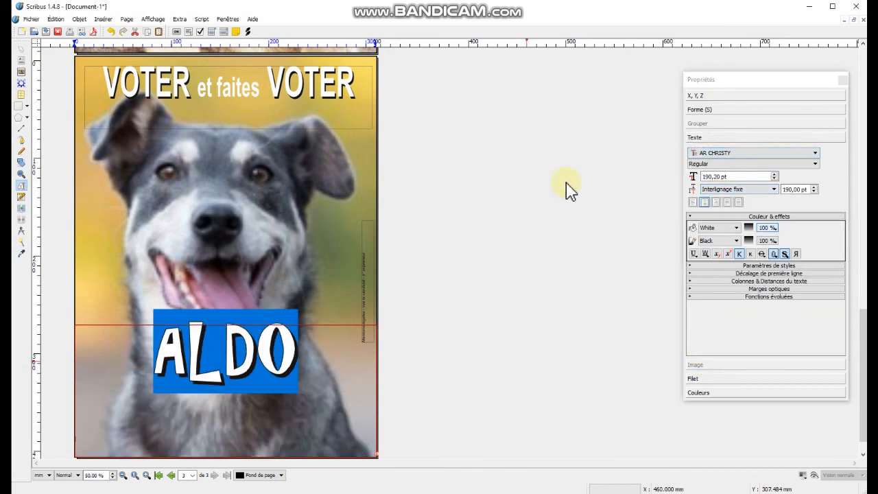
# Step: Raise the upper edge of the third poster's name frame to make room for the second line, and release the selection
pyautogui.click(494, 349)
pyautogui.click(238, 364)
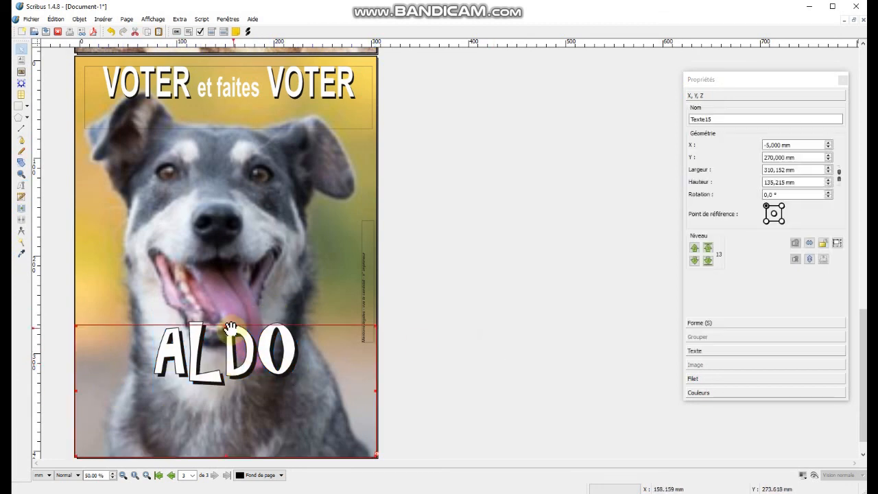
pyautogui.moveTo(230, 325); pyautogui.dragTo(236, 293)
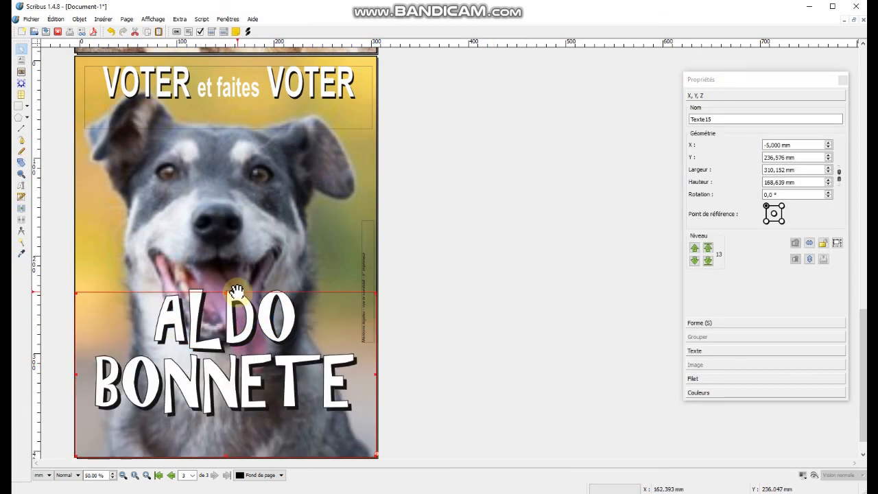
pyautogui.moveTo(224, 295); pyautogui.dragTo(232, 312)
pyautogui.click(412, 296)
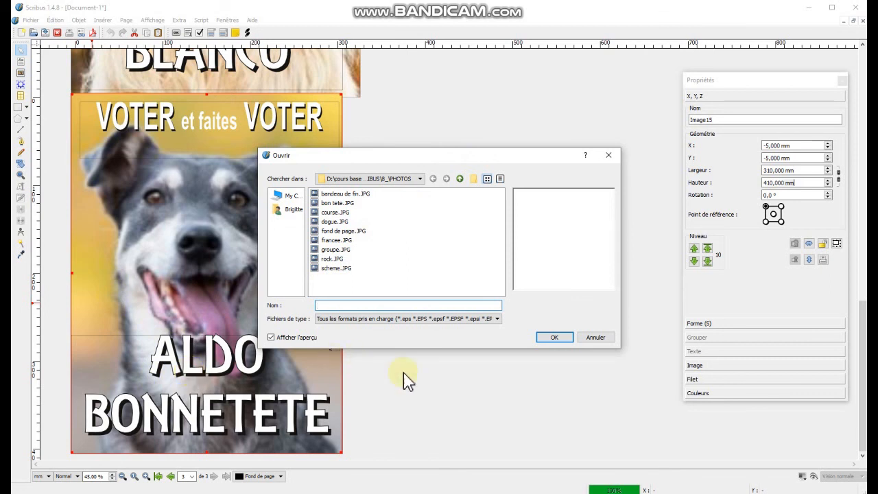
# Step: Cancel the image import for the third poster's photo frame
pyautogui.click(595, 337)
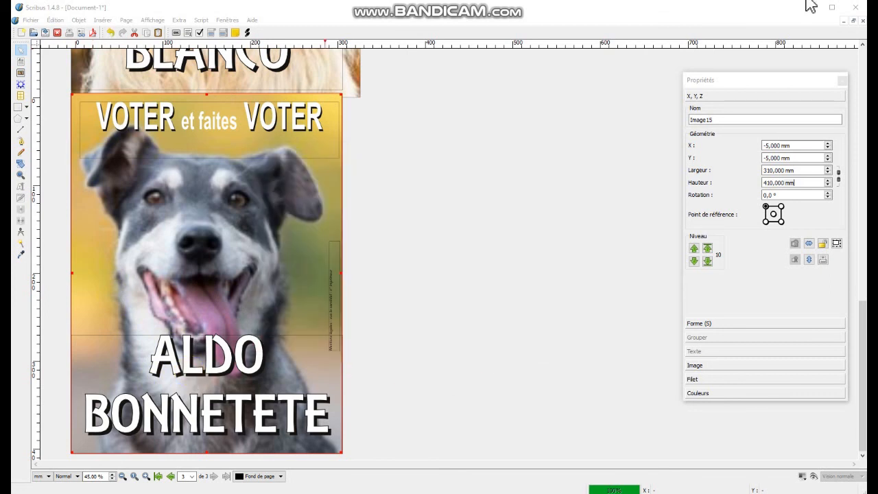